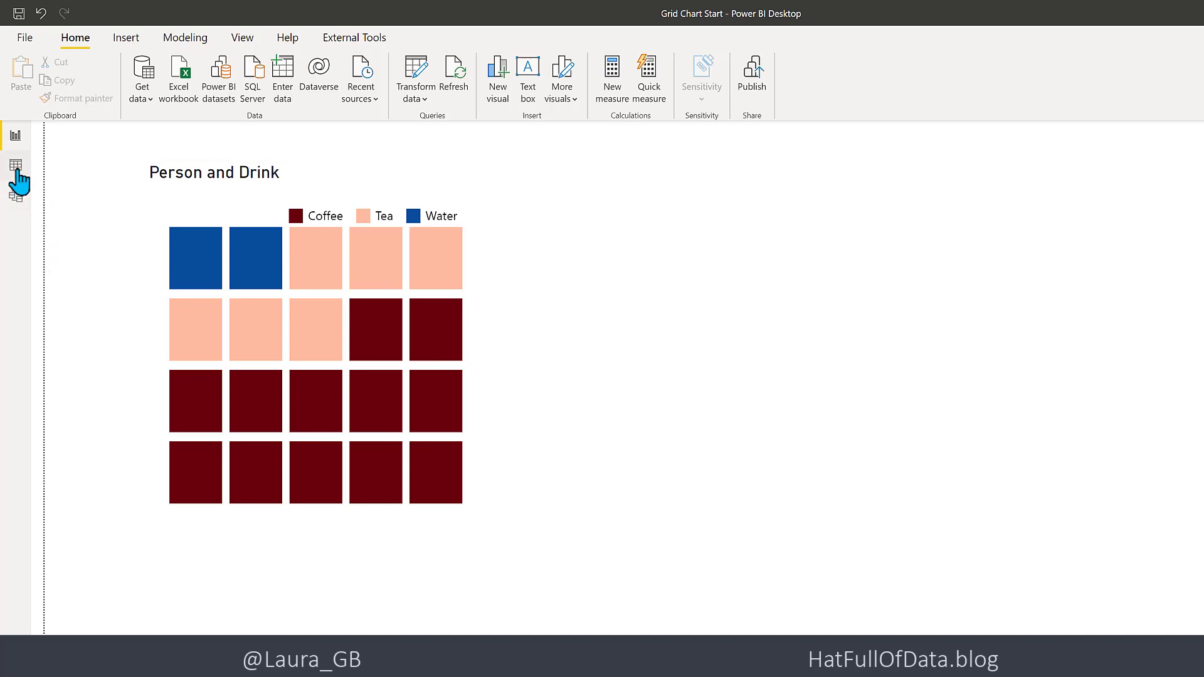
Step: Inspect the DrinkChoice table in Data view, then return to Report view
{"action": "left_click", "coordinate": [15, 167]}
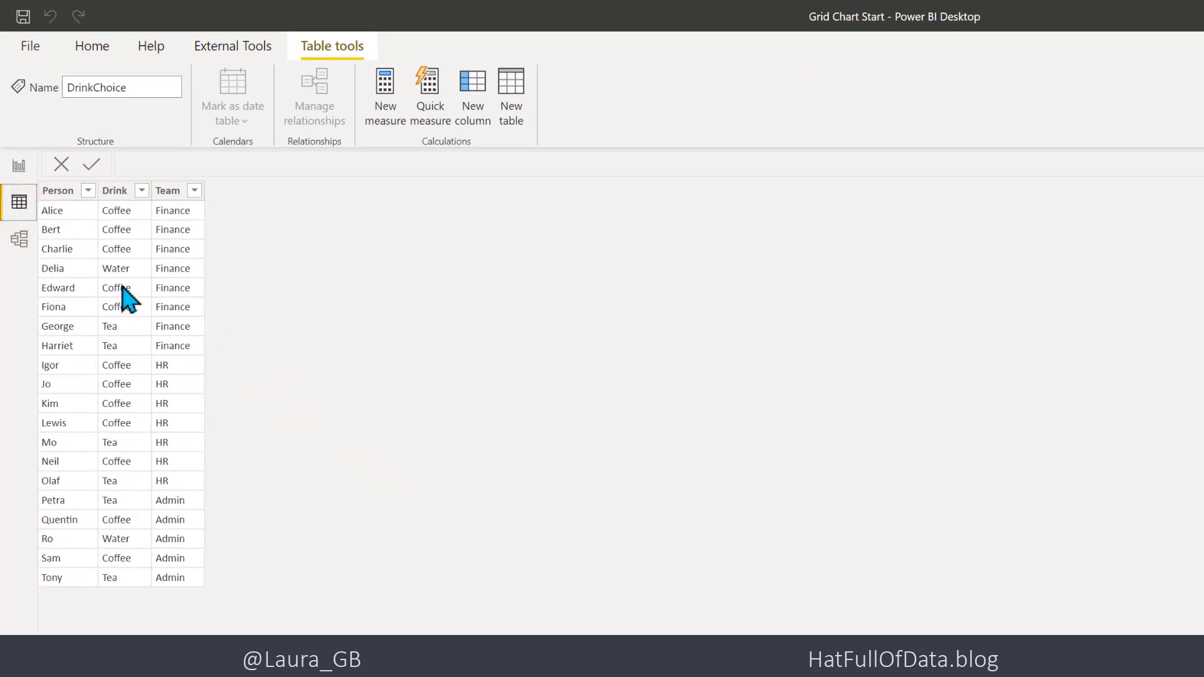
{"action": "left_click", "coordinate": [20, 166]}
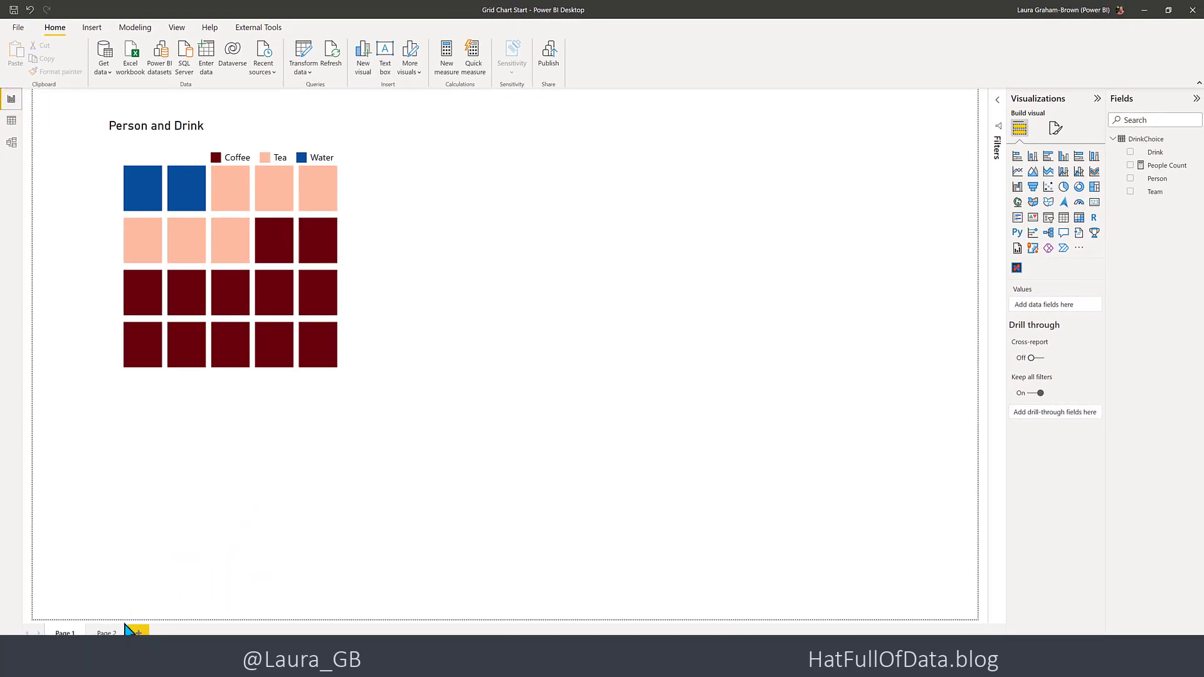
Step: On Page 2, add a Charticulator visual and move it to the page centre
{"action": "left_click", "coordinate": [105, 632]}
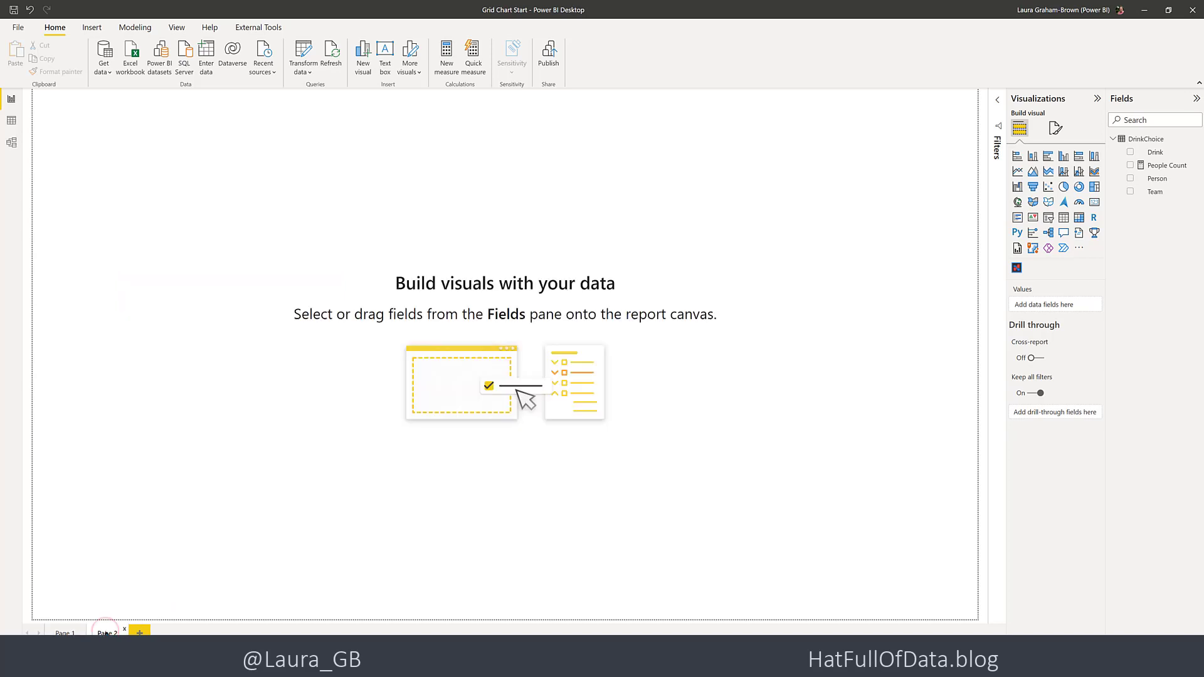
{"action": "left_click", "coordinate": [1017, 271]}
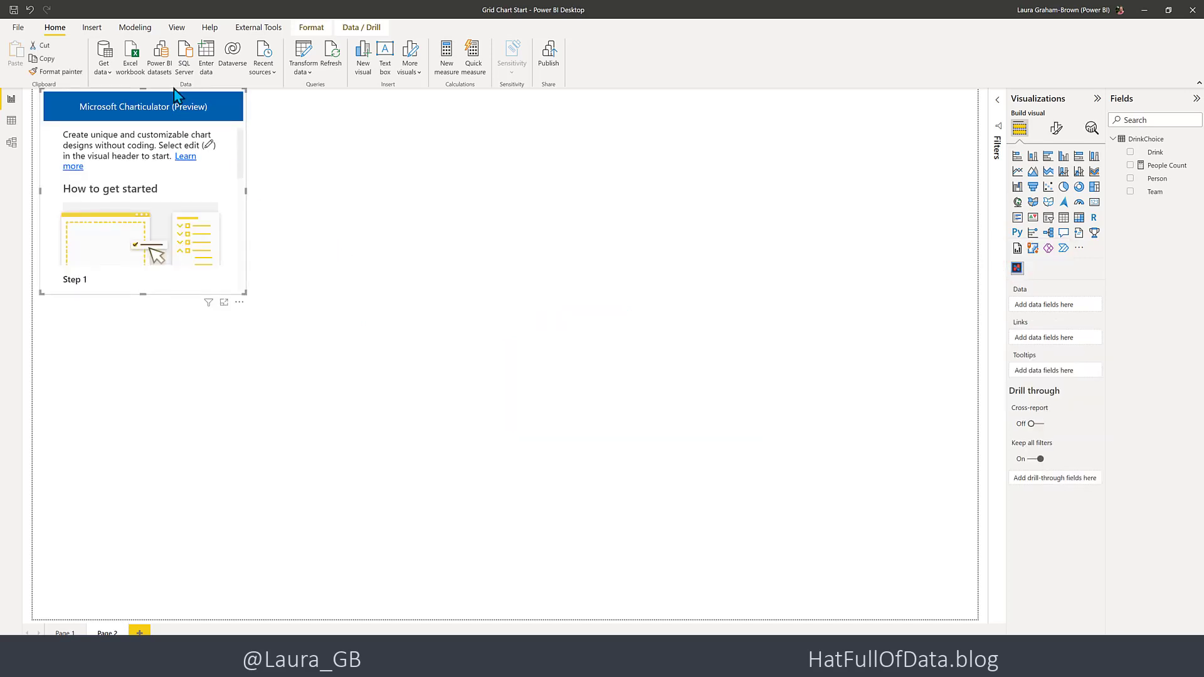
{"action": "mouse_move", "coordinate": [176, 94]}
{"action": "left_mouse_down"}
{"action": "mouse_move", "coordinate": [382, 284]}
{"action": "mouse_move", "coordinate": [402, 261]}
{"action": "left_mouse_up"}
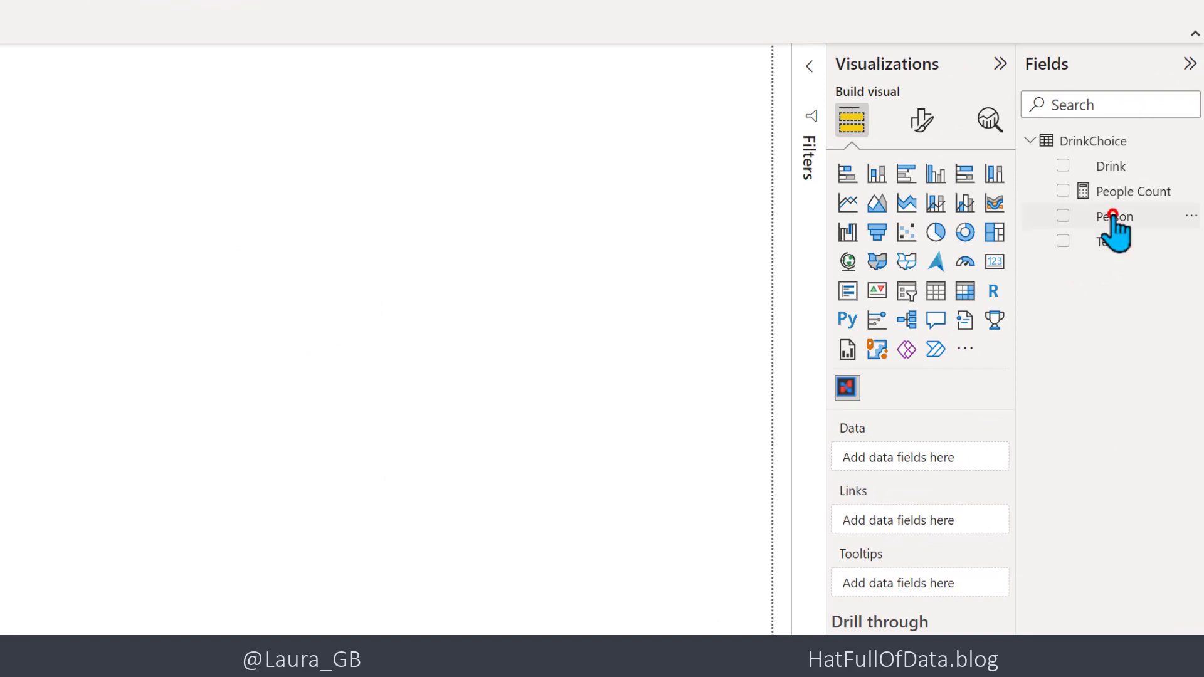
Step: Add the Person and Drink fields to the Charticulator visual's Data well
{"action": "left_click_drag", "start_coordinate": [1113, 218], "coordinate": [923, 459]}
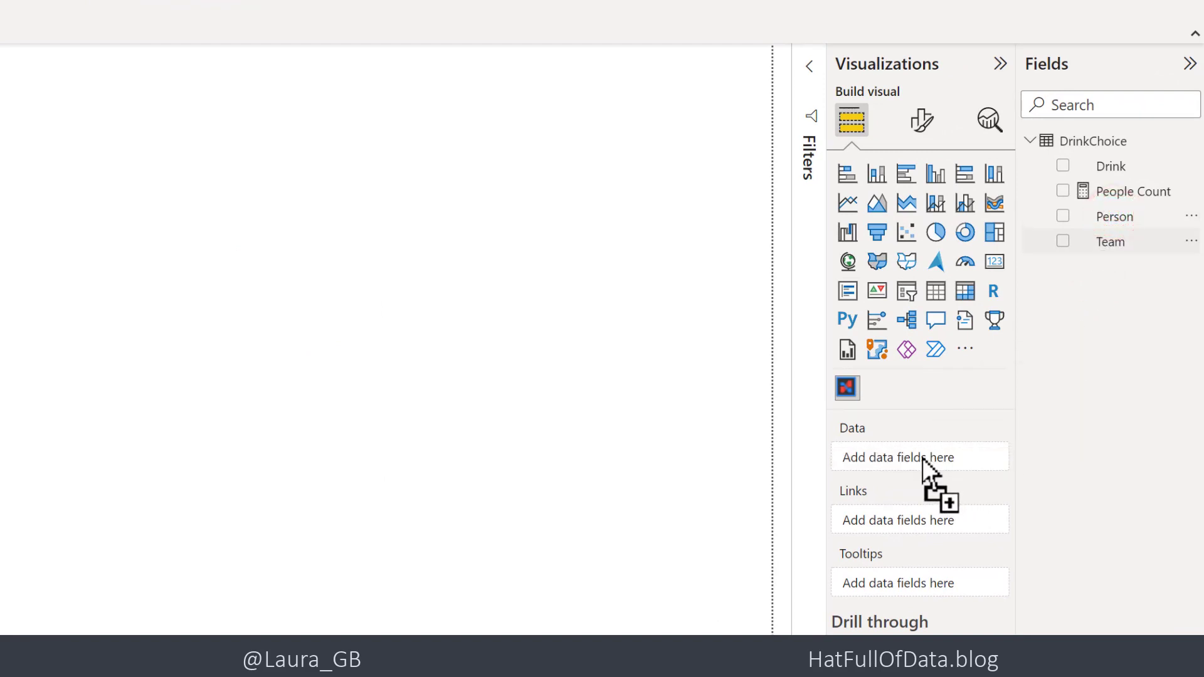
{"action": "left_click_drag", "start_coordinate": [923, 458], "coordinate": [923, 458]}
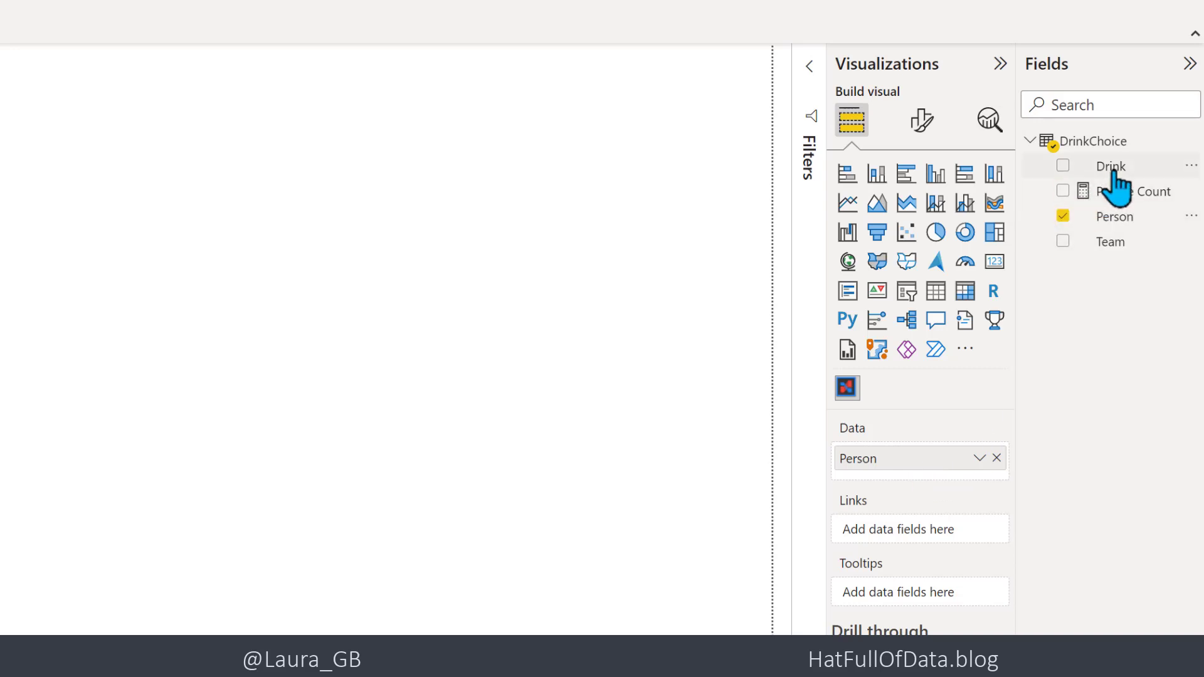
{"action": "mouse_move", "coordinate": [1110, 166]}
{"action": "left_mouse_down"}
{"action": "mouse_move", "coordinate": [977, 453]}
{"action": "mouse_move", "coordinate": [917, 475]}
{"action": "mouse_move", "coordinate": [898, 466]}
{"action": "mouse_move", "coordinate": [947, 533]}
{"action": "left_mouse_up"}
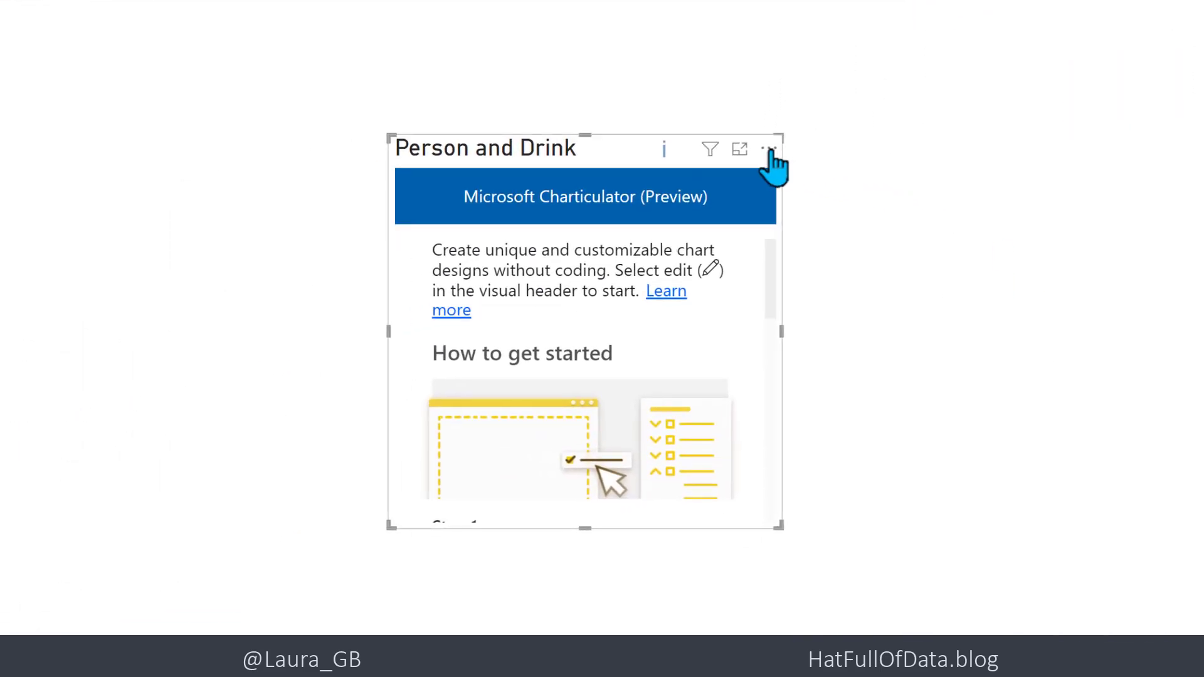
Step: Choose Edit from the visual's options, then create a new blank Charticulator chart
{"action": "left_click", "coordinate": [769, 149]}
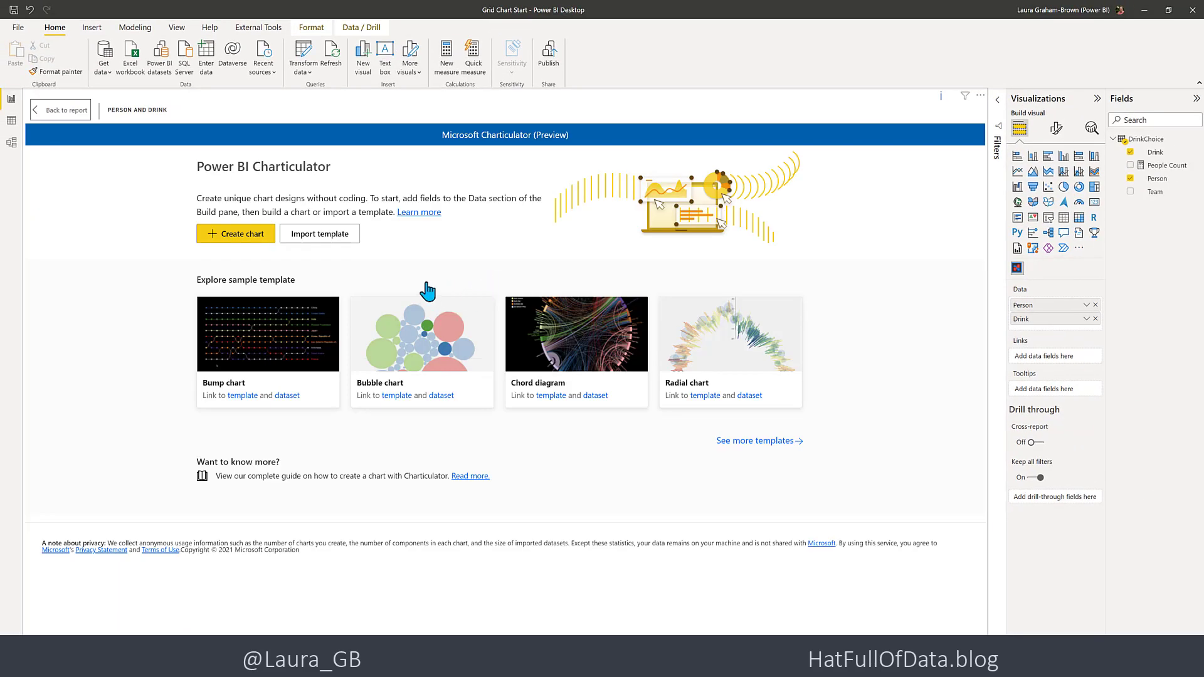
{"action": "left_click", "coordinate": [244, 240]}
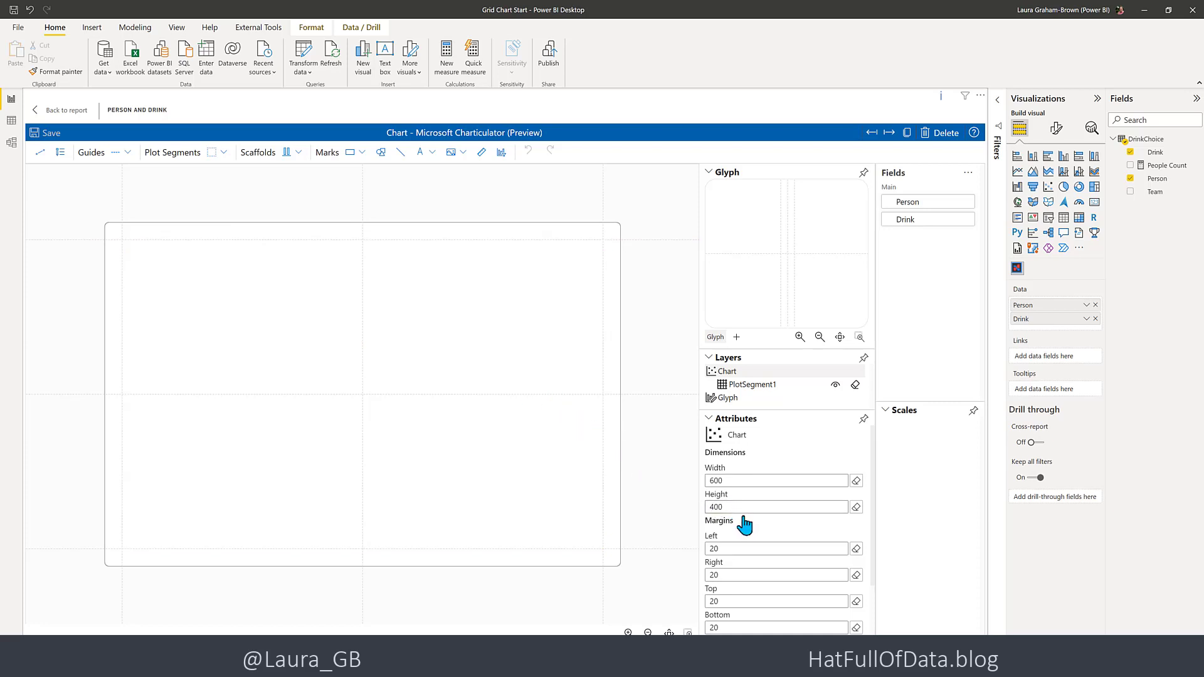
Step: Clear the chart's Width value to set it to 400, leaving Height at 400
{"action": "double_click", "coordinate": [733, 479]}
{"action": "type", "text": "600"}
{"action": "key", "text": "BackSpace"}
{"action": "key", "text": "BackSpace"}
{"action": "key", "text": "BackSpace"}
{"action": "type", "text": "9"}
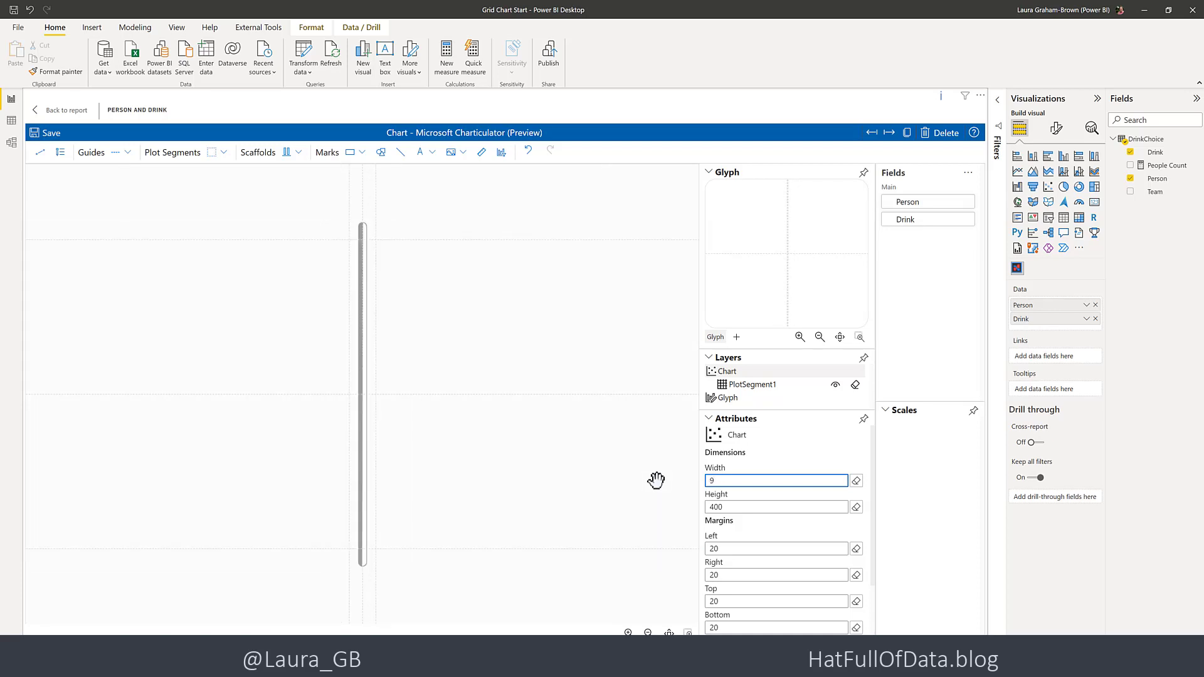
{"action": "key", "text": "BackSpace"}
{"action": "type", "text": "400"}
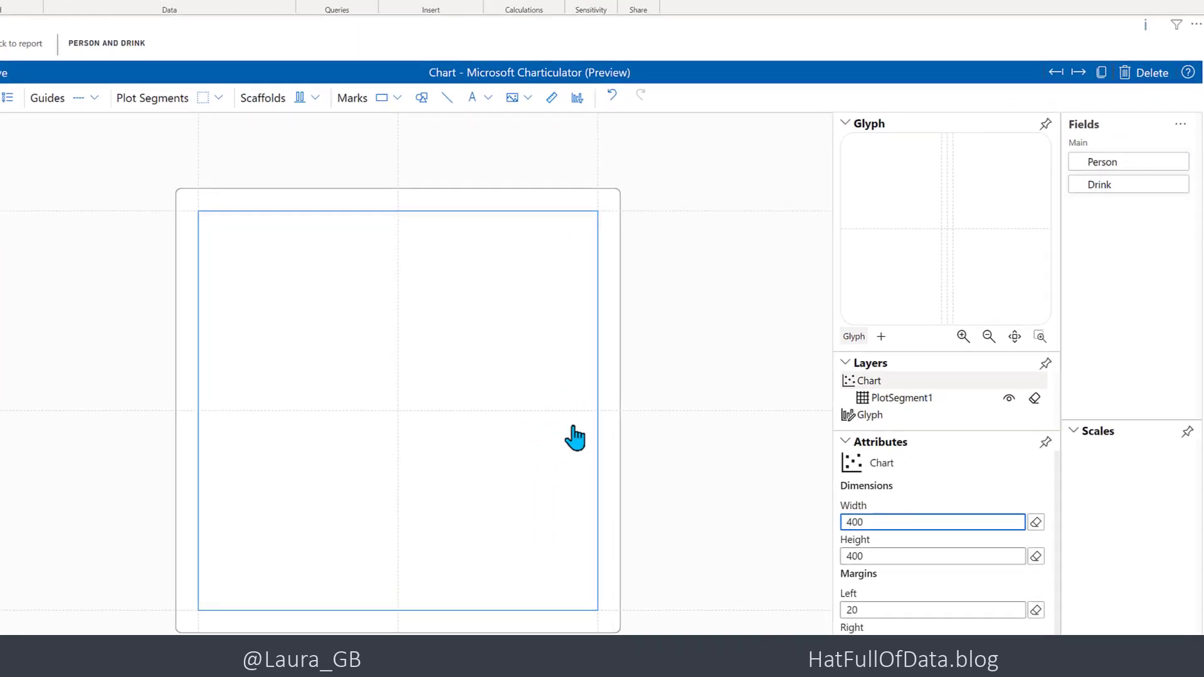
Step: Select PlotSegment1 and change its Stack X layout to Grid
{"action": "left_click", "coordinate": [574, 438]}
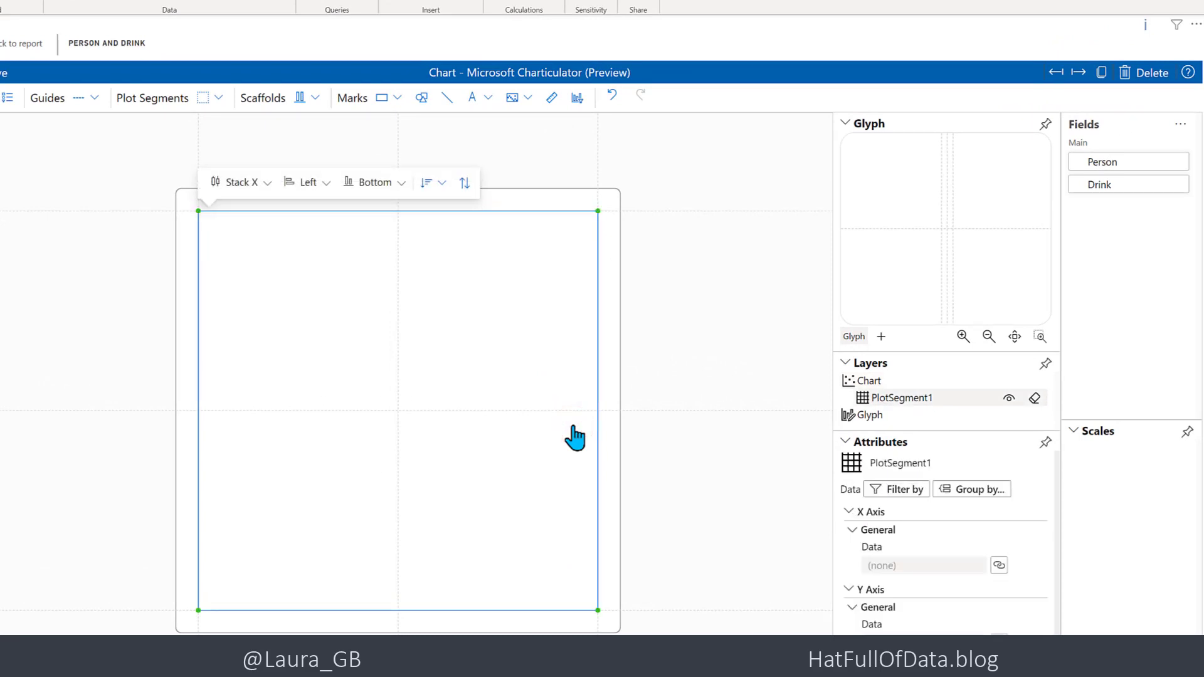
{"action": "left_click_drag", "start_coordinate": [574, 437], "coordinate": [232, 247]}
{"action": "left_click", "coordinate": [267, 184]}
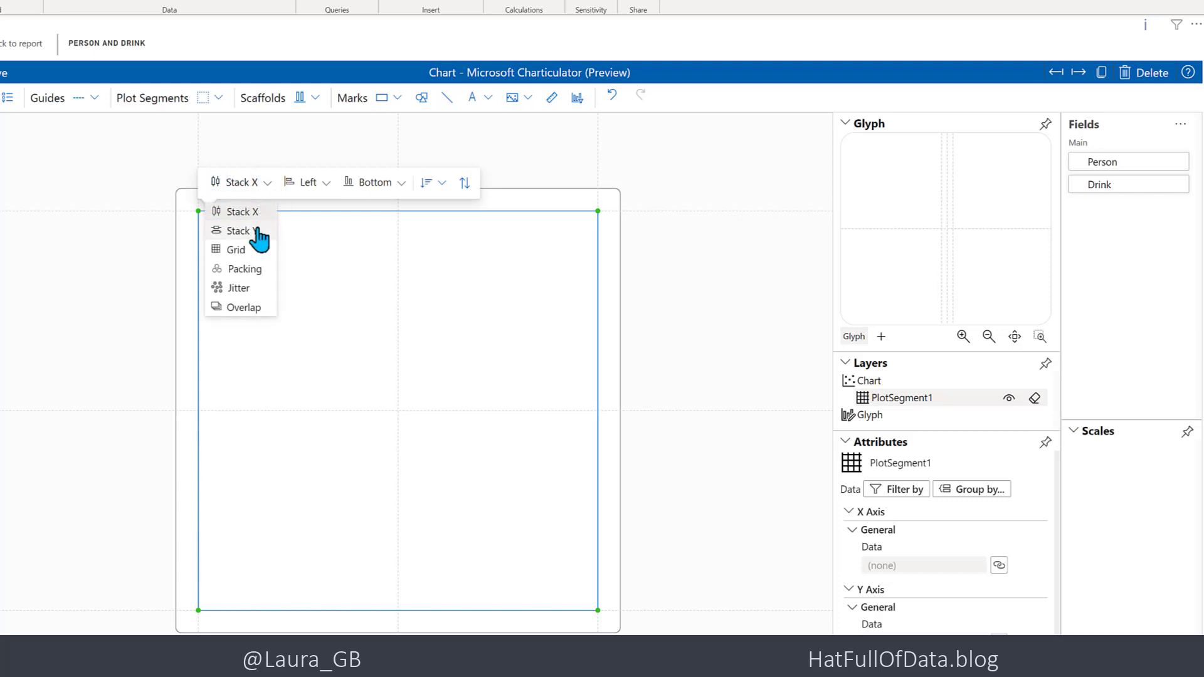
{"action": "left_click", "coordinate": [228, 253]}
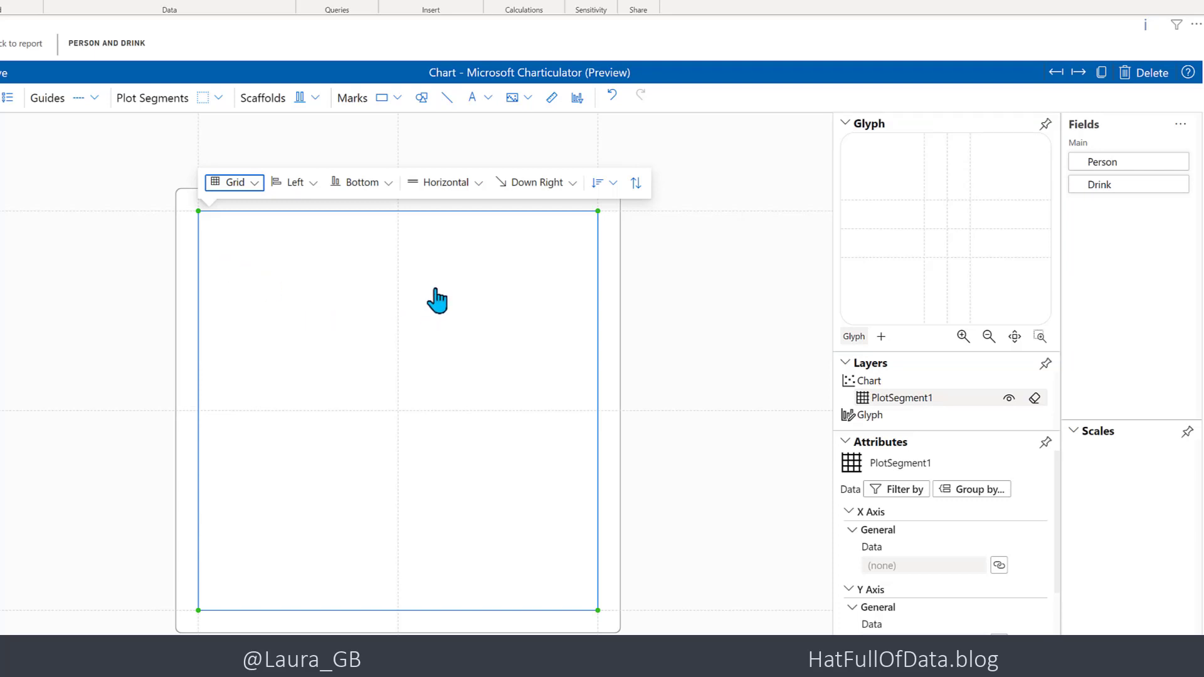
Step: Drag a Rectangle mark into the Glyph, filling the grid with twenty blue rectangles
{"action": "left_click", "coordinate": [394, 106]}
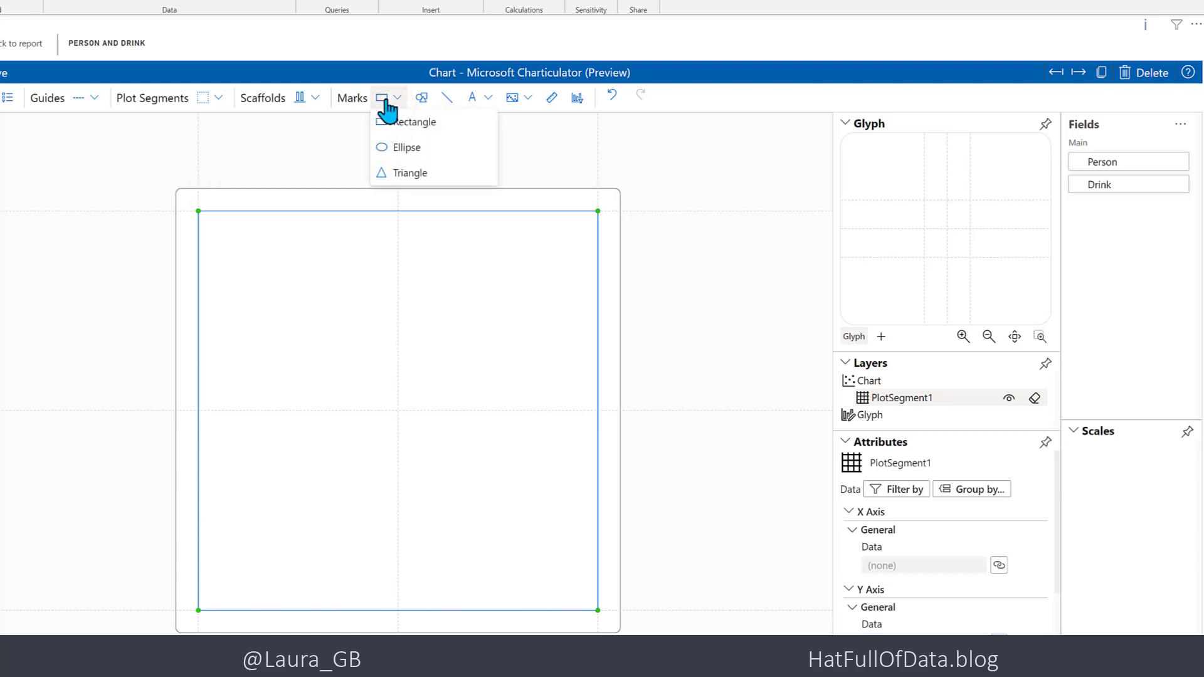
{"action": "left_click", "coordinate": [383, 99]}
{"action": "left_click_drag", "start_coordinate": [923, 247], "coordinate": [958, 243]}
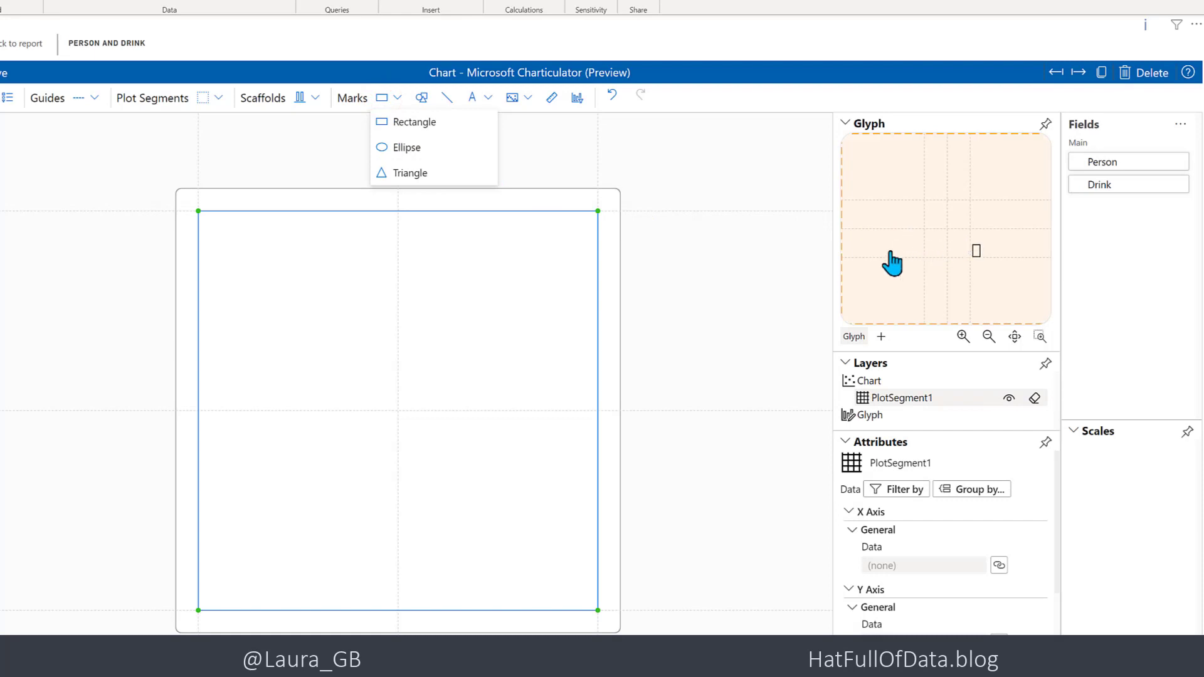
{"action": "left_click_drag", "start_coordinate": [958, 244], "coordinate": [837, 270]}
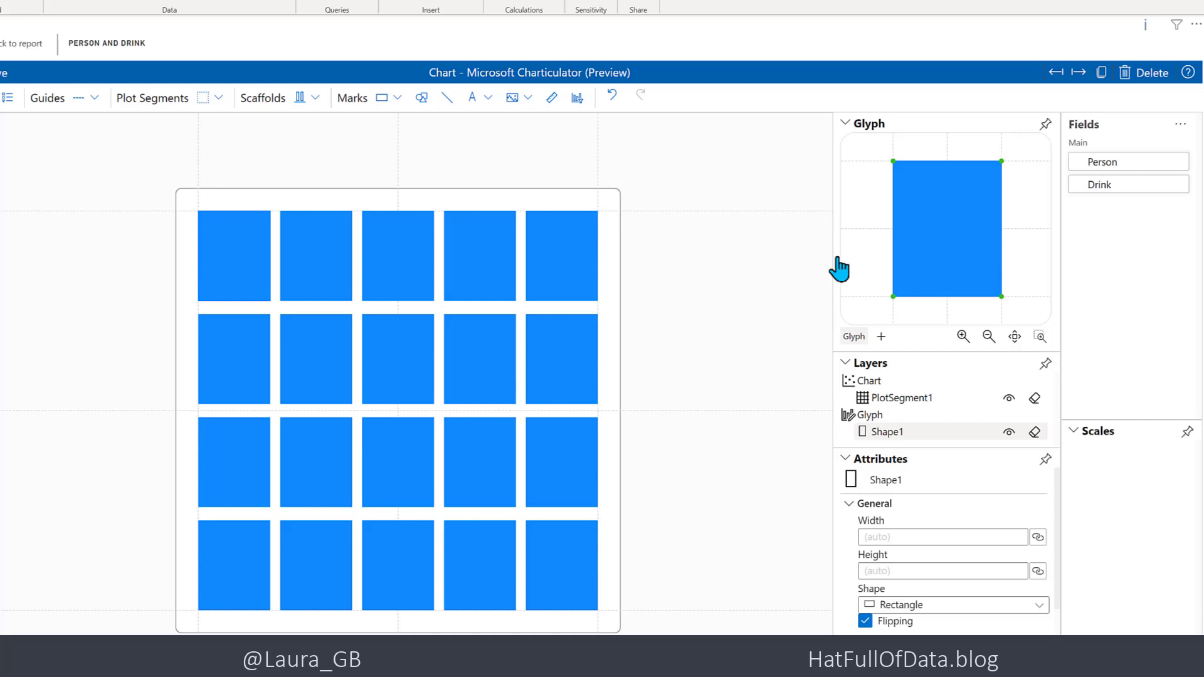
Step: Collapse the Glyph panel and bind the rectangles' Style Fill to the Drink field
{"action": "left_click", "coordinate": [844, 123]}
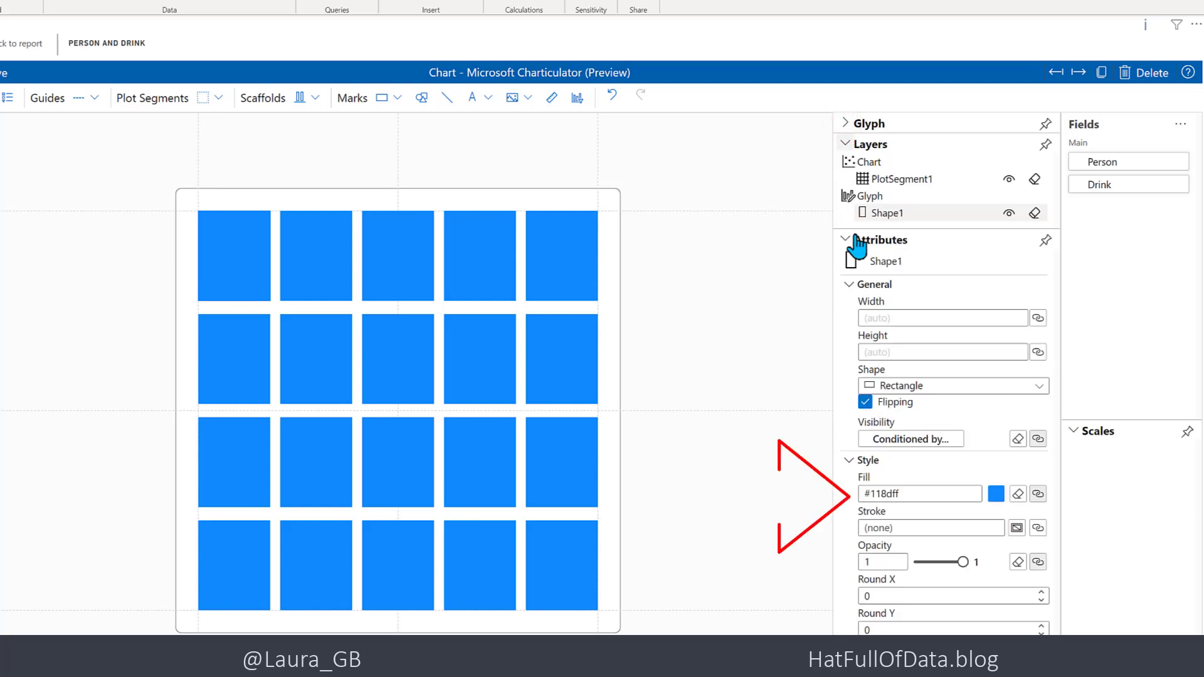
{"action": "left_click", "coordinate": [1039, 496]}
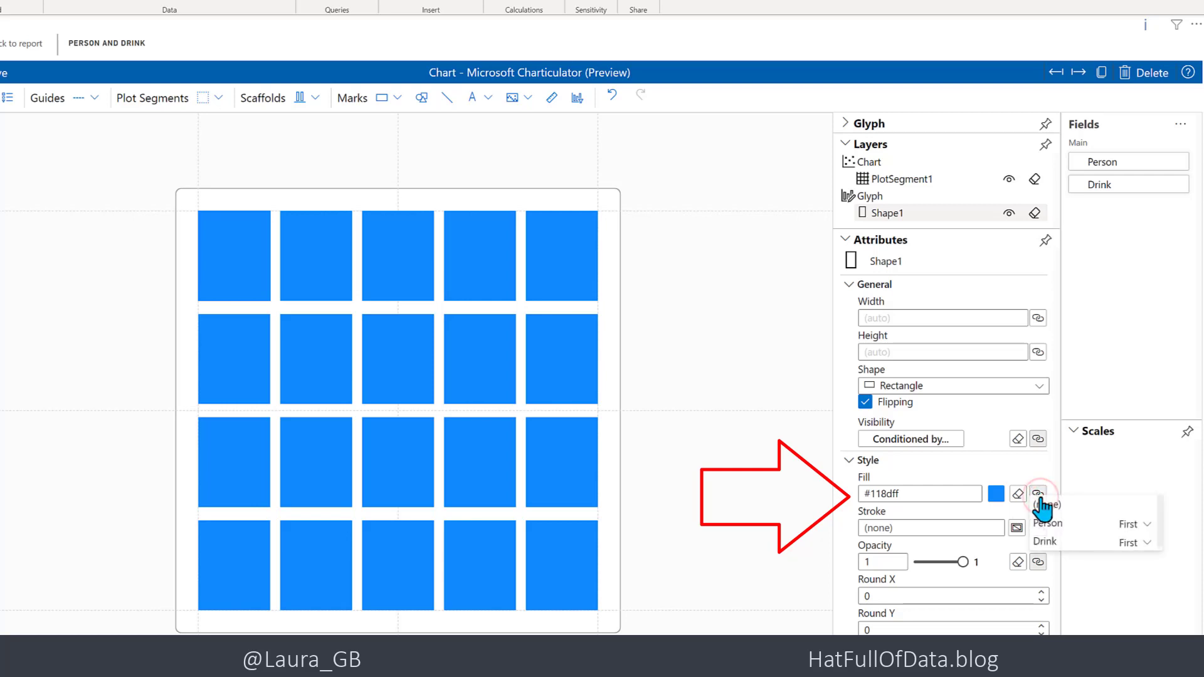
{"action": "left_click", "coordinate": [1044, 548]}
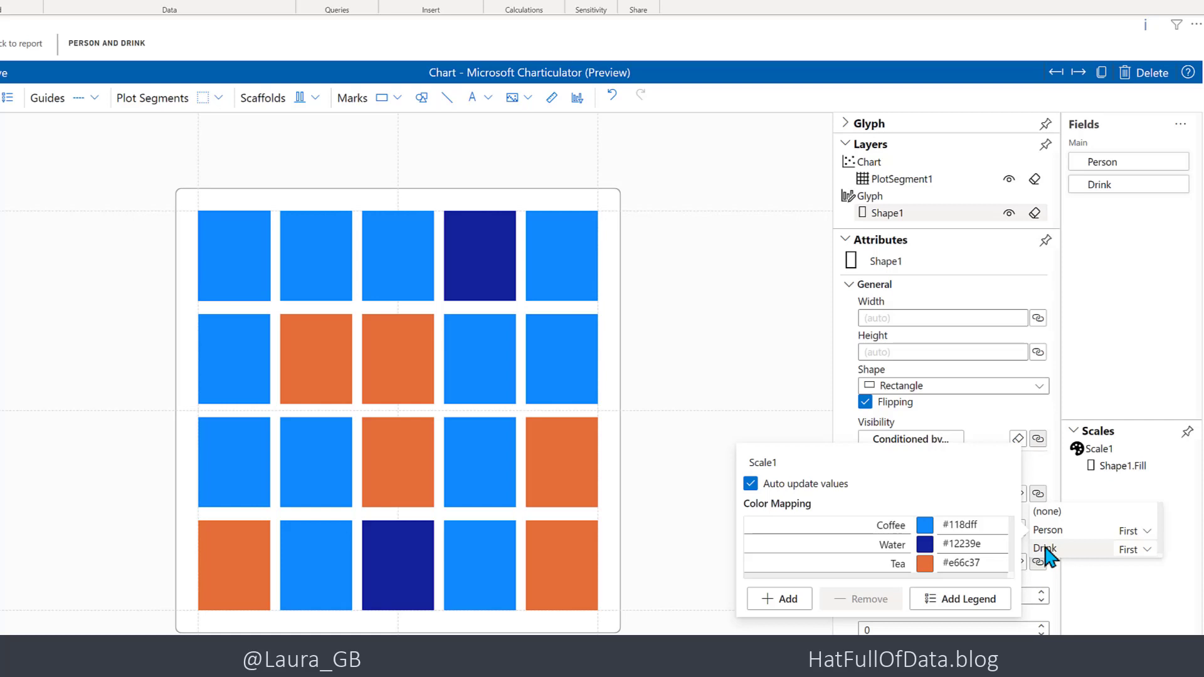
Step: In the Drink Color Mapping, select Coffee's hex code to change it to #67000c
{"action": "left_click", "coordinate": [1047, 550]}
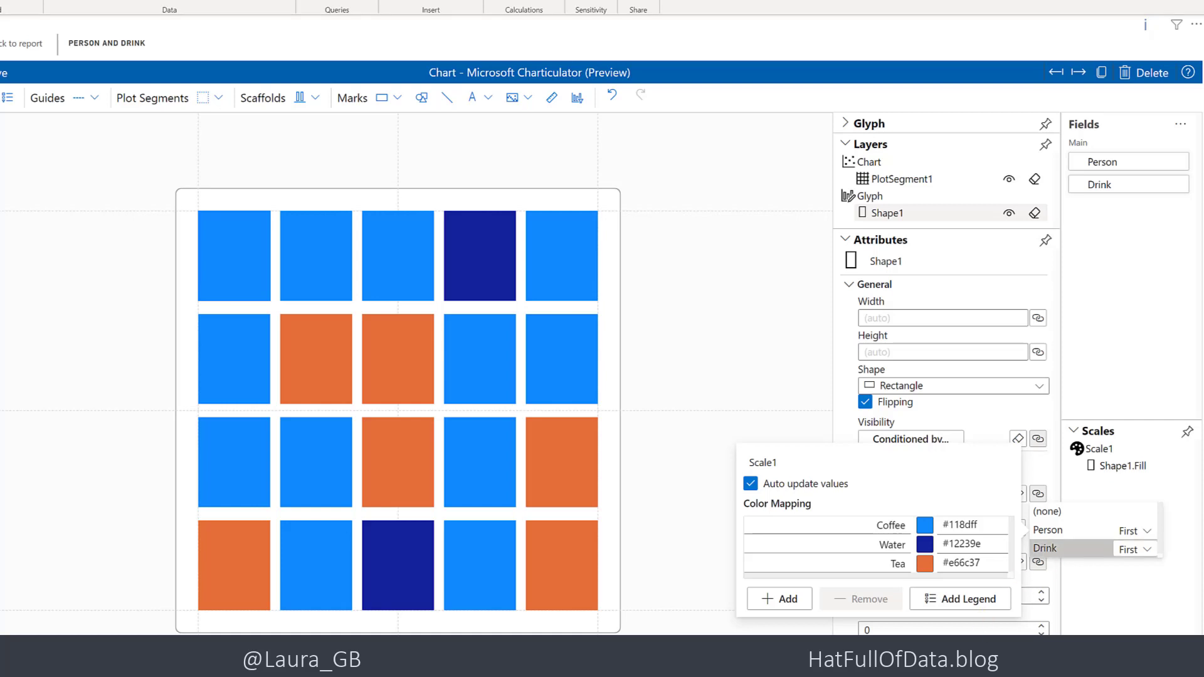
{"action": "left_click", "coordinate": [979, 526]}
{"action": "double_click", "coordinate": [979, 525]}
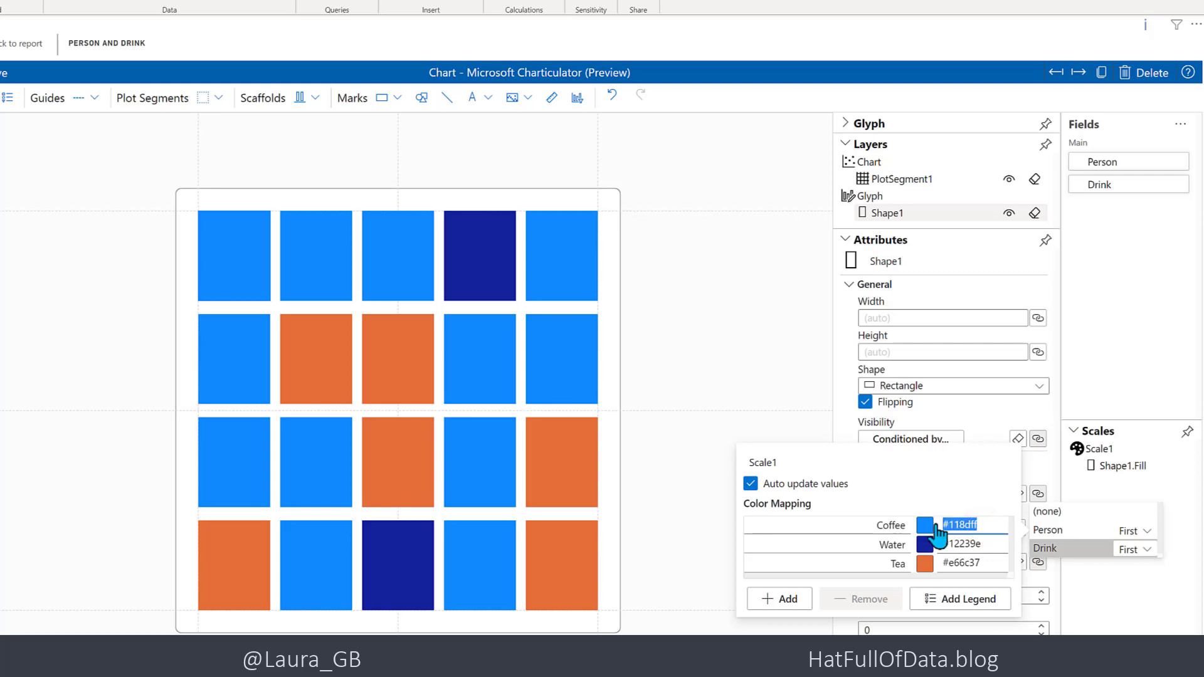
{"action": "type", "text": "#67000c"}
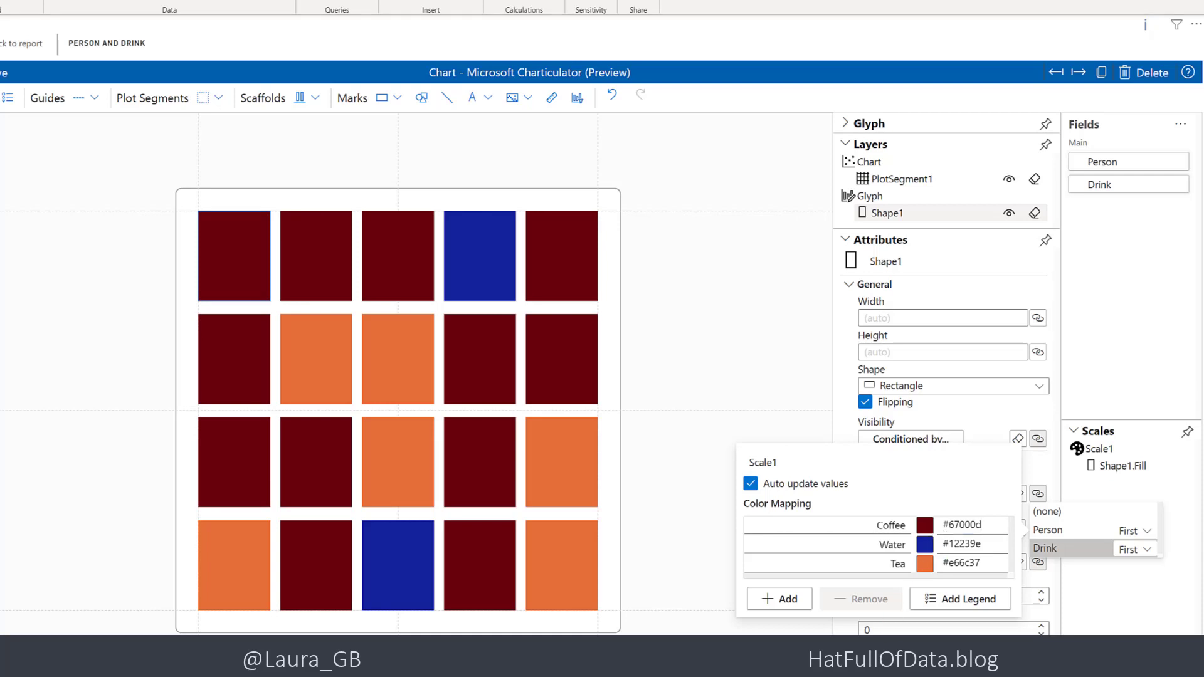
{"action": "type", "text": "#fcbba1"}
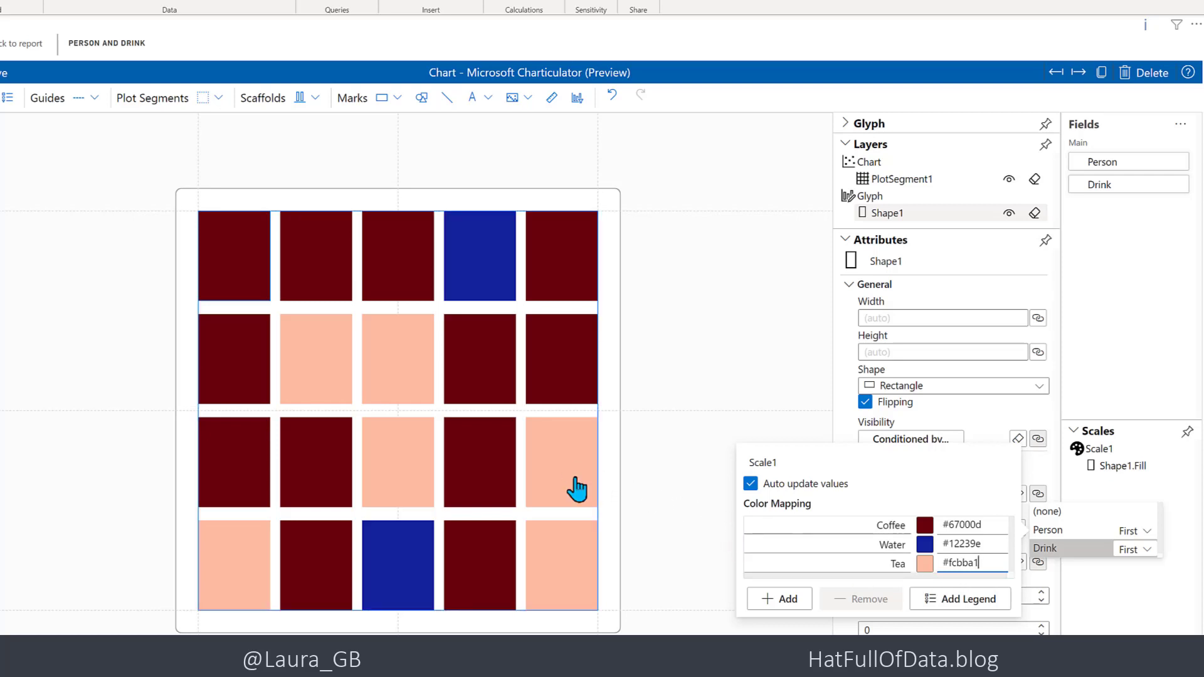
Step: Select the plot segment and set the grid's sort field to Drink
{"action": "left_click", "coordinate": [437, 319]}
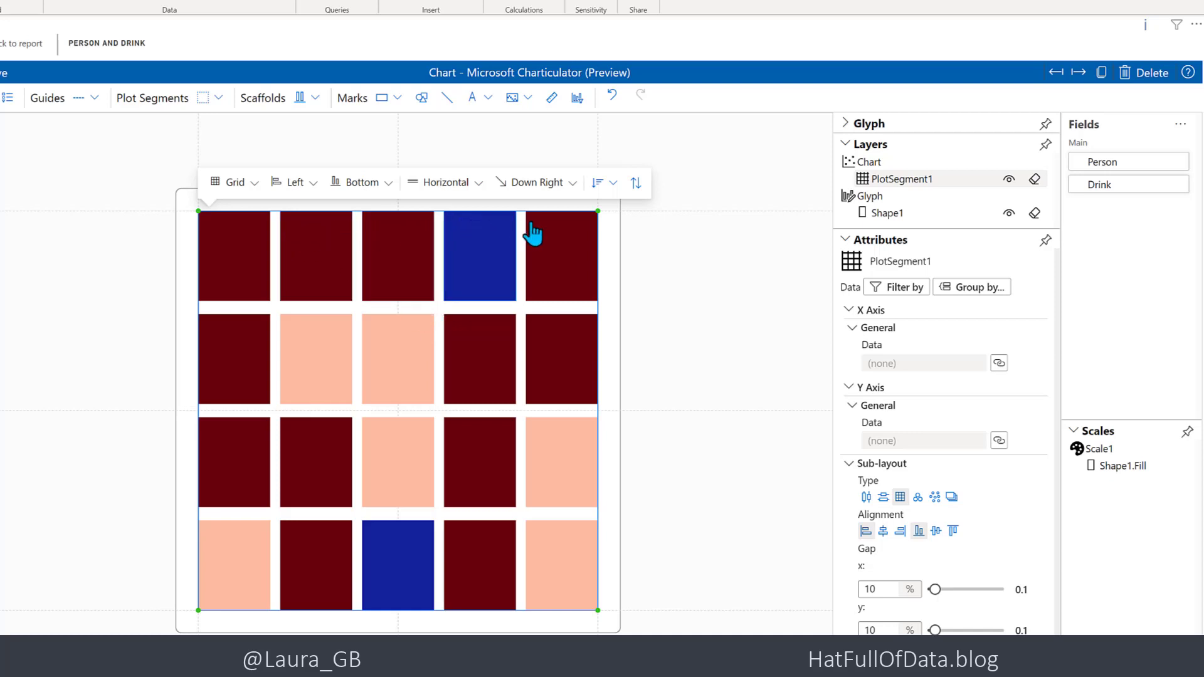
{"action": "left_click", "coordinate": [613, 182]}
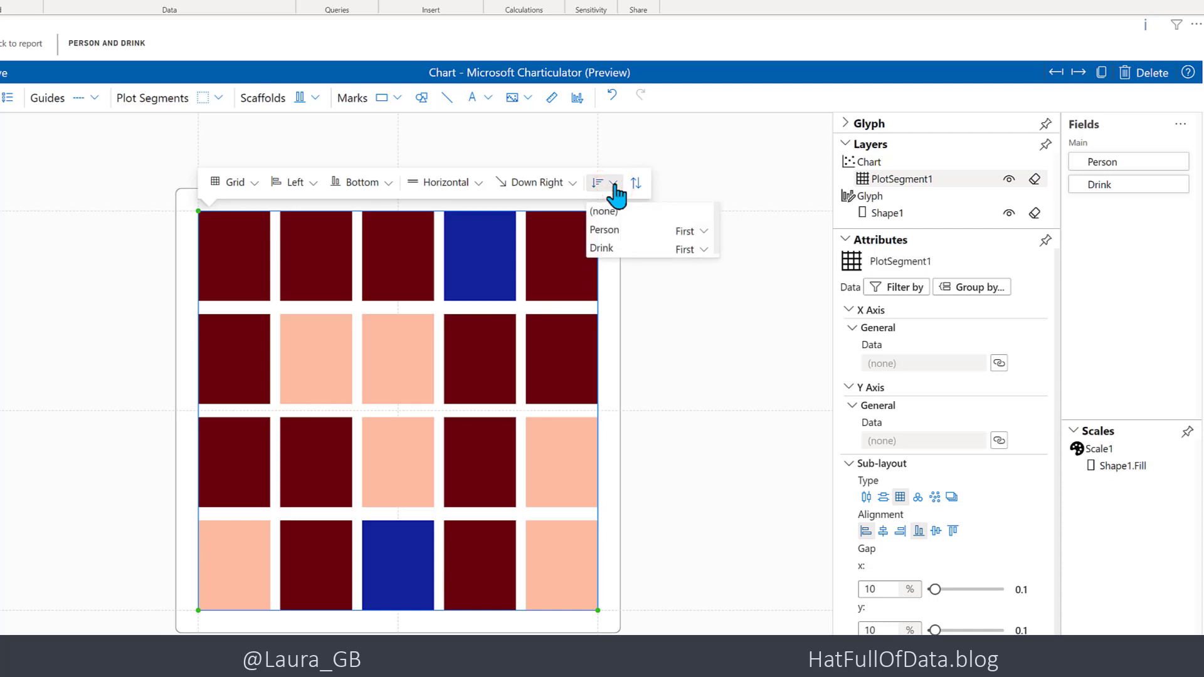
{"action": "left_click", "coordinate": [598, 251]}
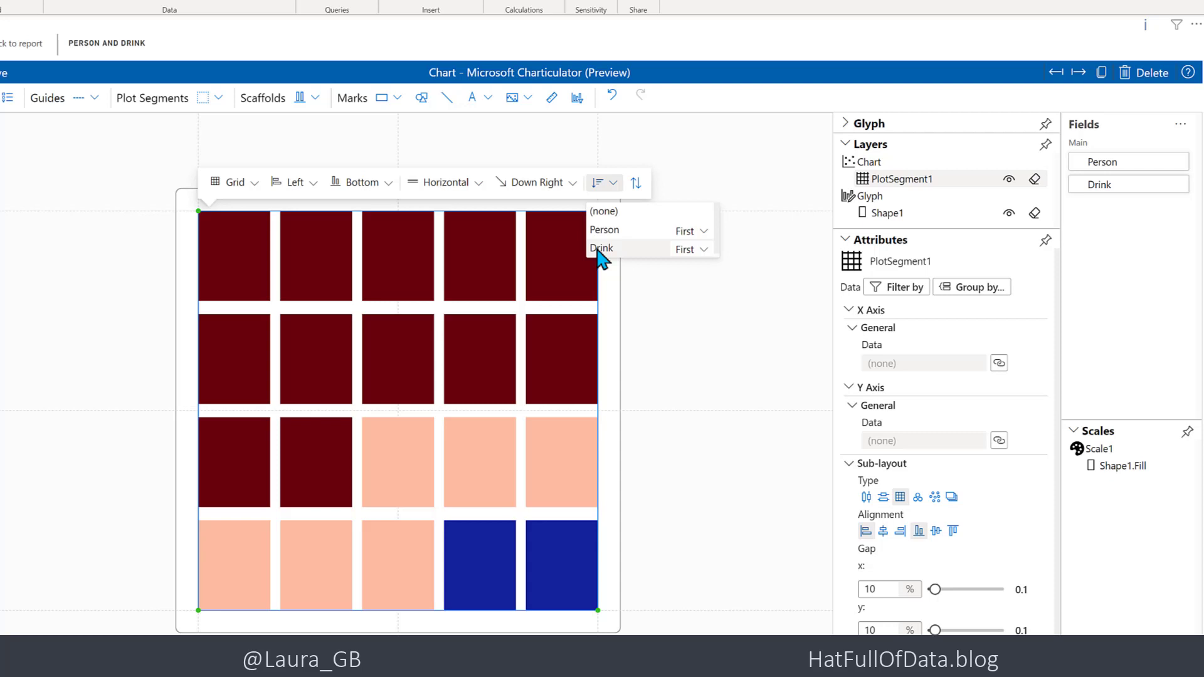
Step: Confirm Drink sorting and change the grid direction from Down Right to Up Right
{"action": "left_click", "coordinate": [600, 250]}
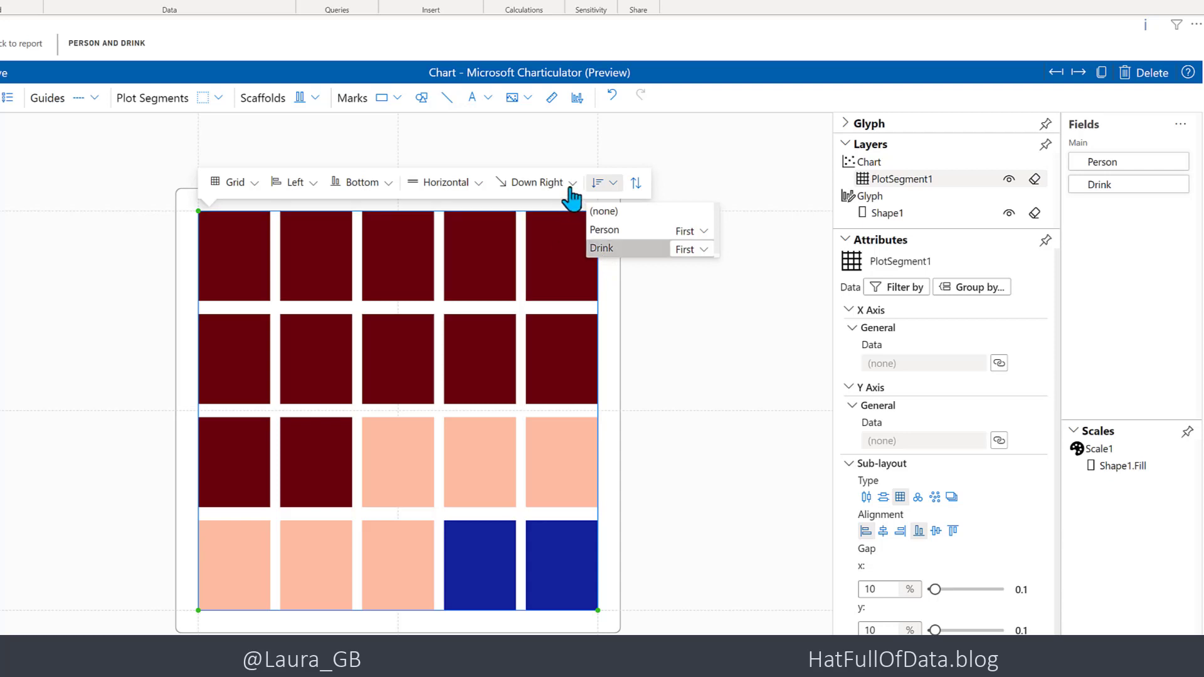
{"action": "left_click", "coordinate": [570, 186]}
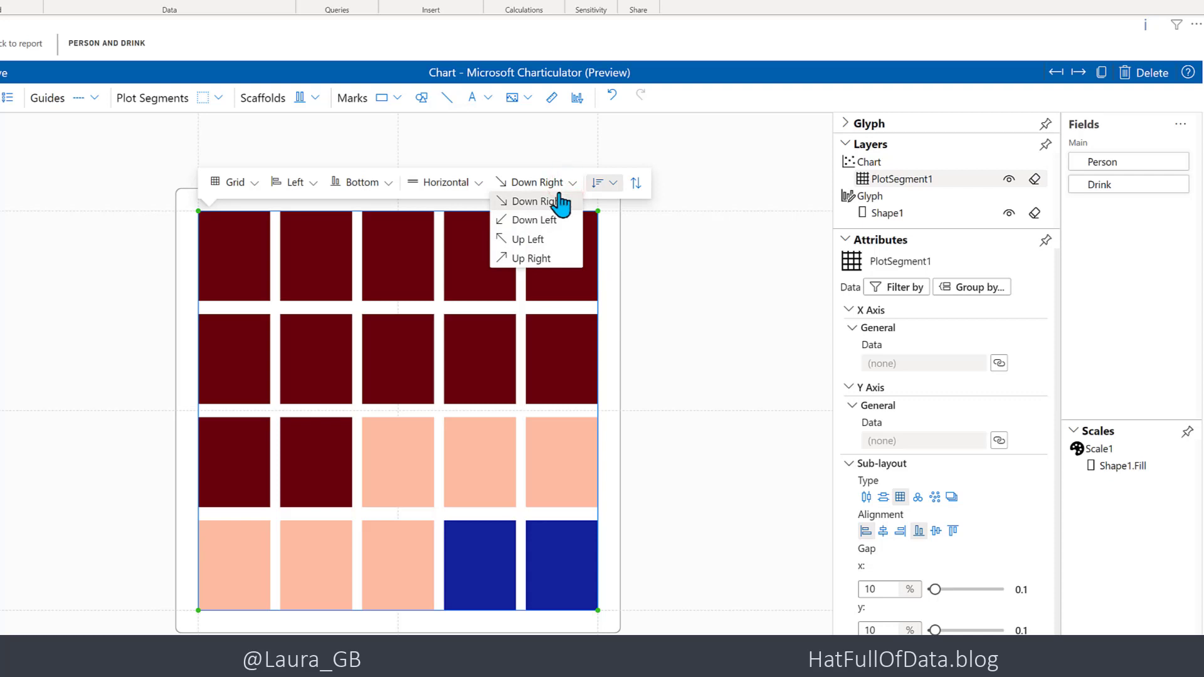
{"action": "left_click", "coordinate": [547, 259]}
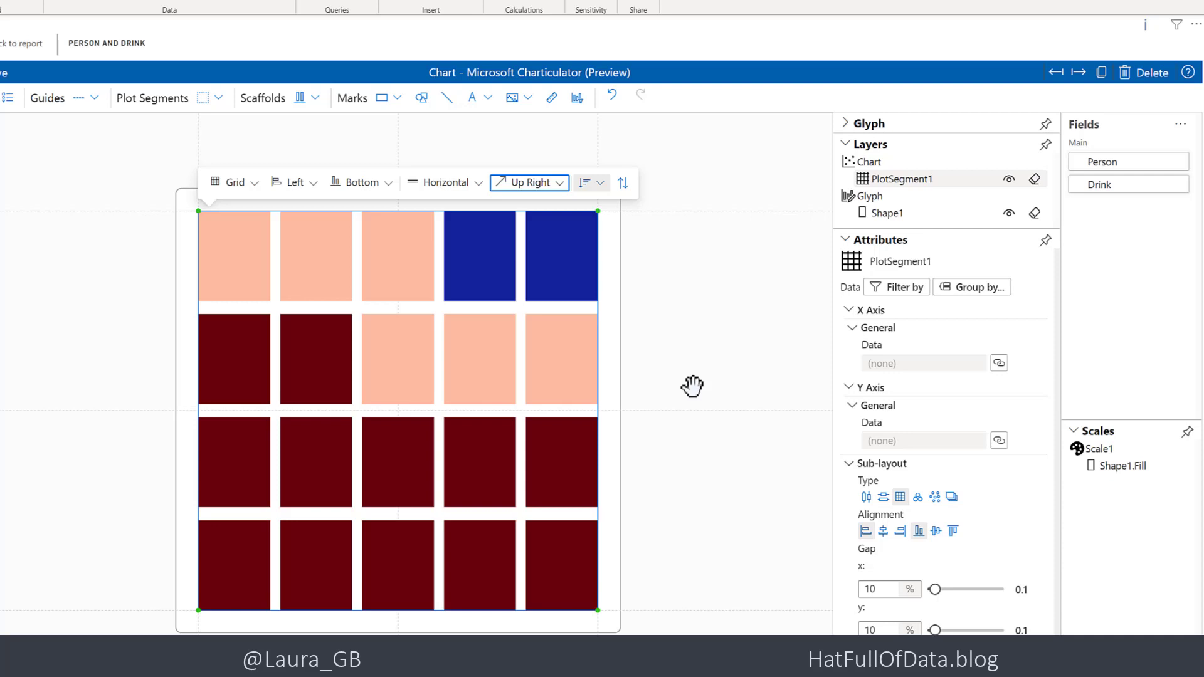
Step: Add a Coffee, Water, Tea legend from the Scale1 colour mapping beside the grid
{"action": "left_click", "coordinate": [1101, 466]}
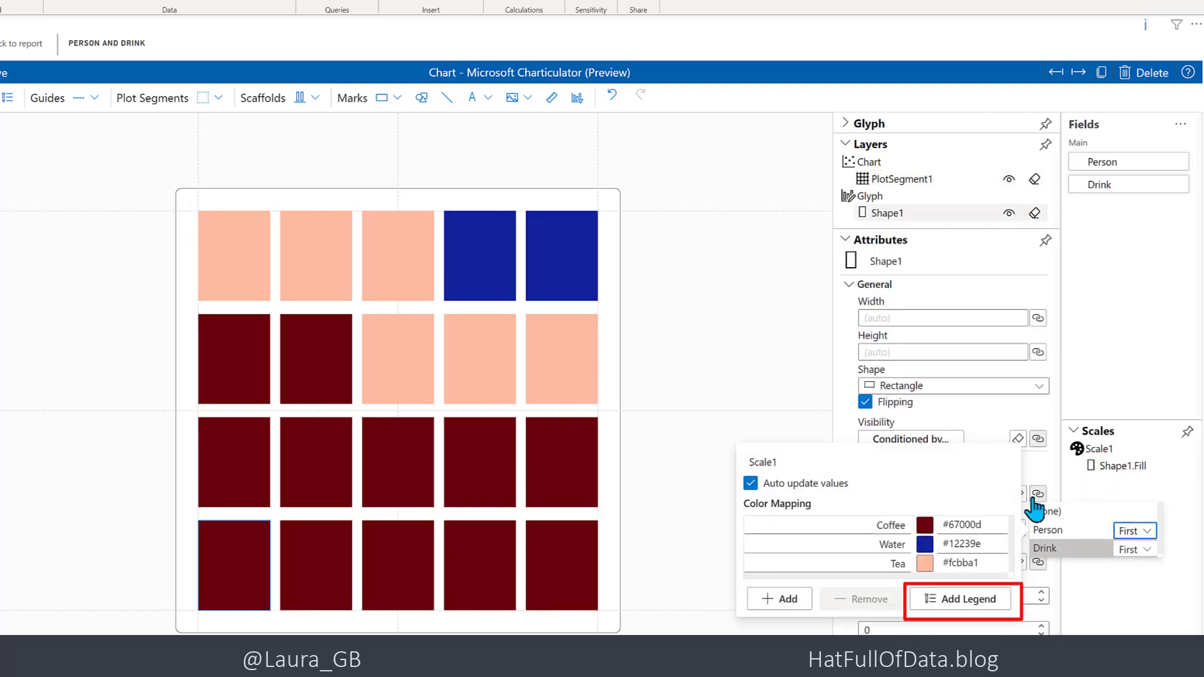
{"action": "left_click", "coordinate": [929, 609]}
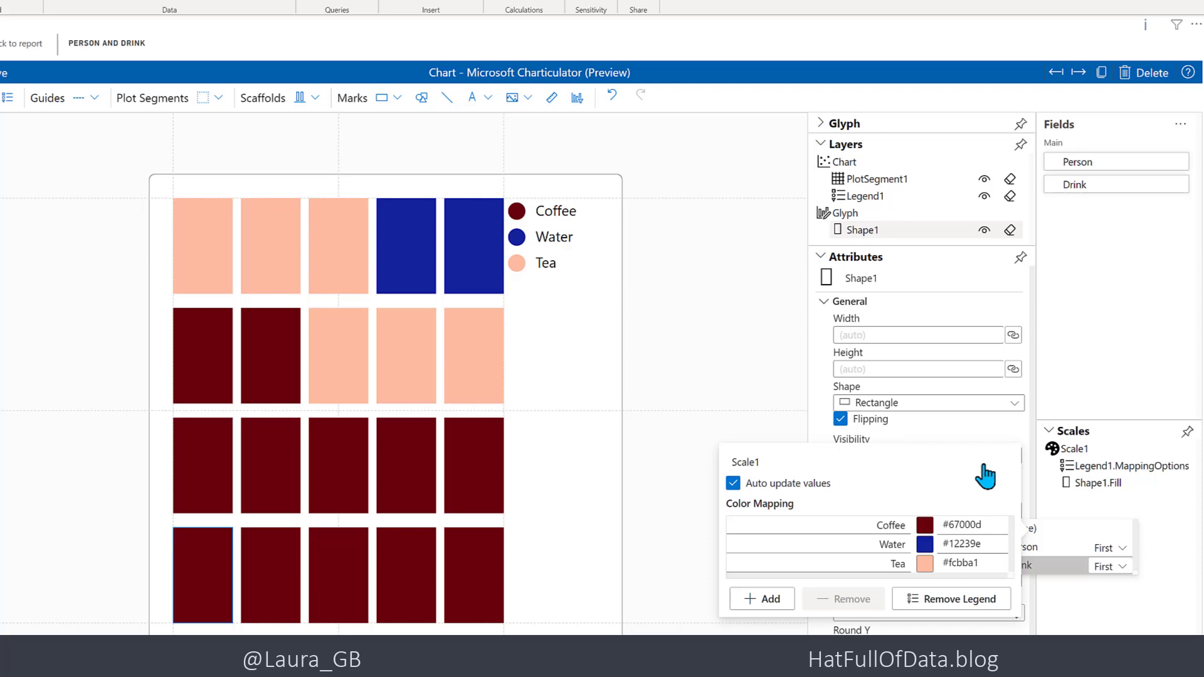
Step: Change Legend1's swatch shape from Ellipse to Rectangle
{"action": "left_click", "coordinate": [1089, 468]}
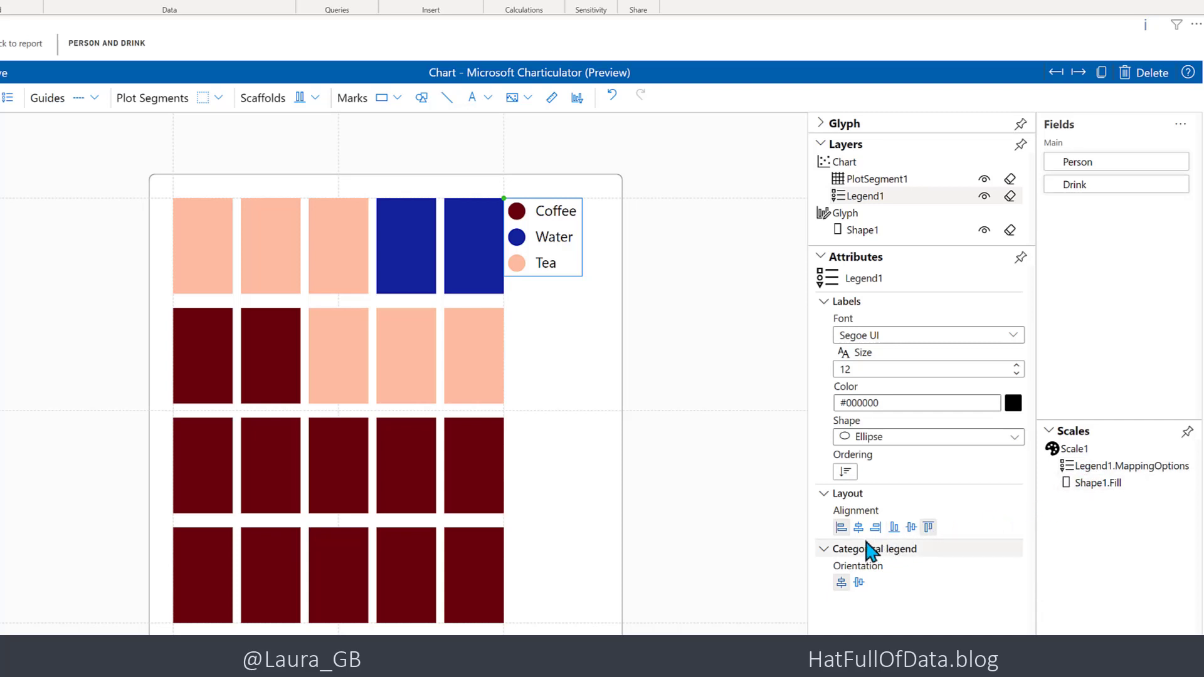
{"action": "left_click", "coordinate": [890, 443]}
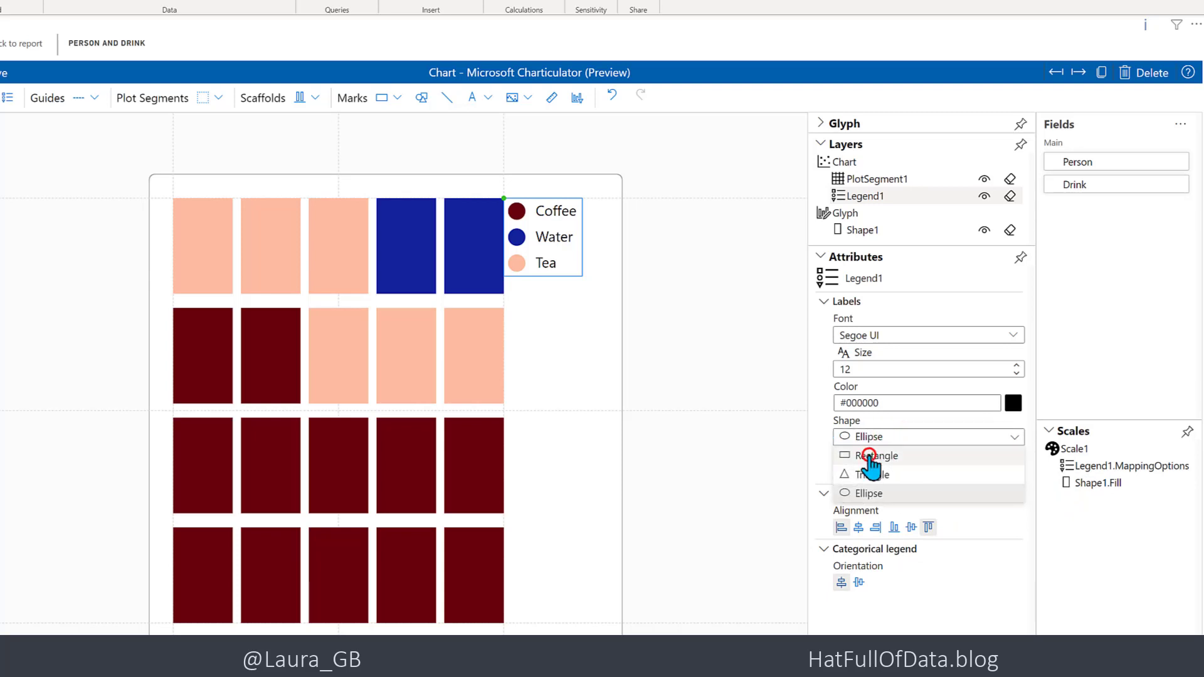
{"action": "left_click", "coordinate": [868, 456]}
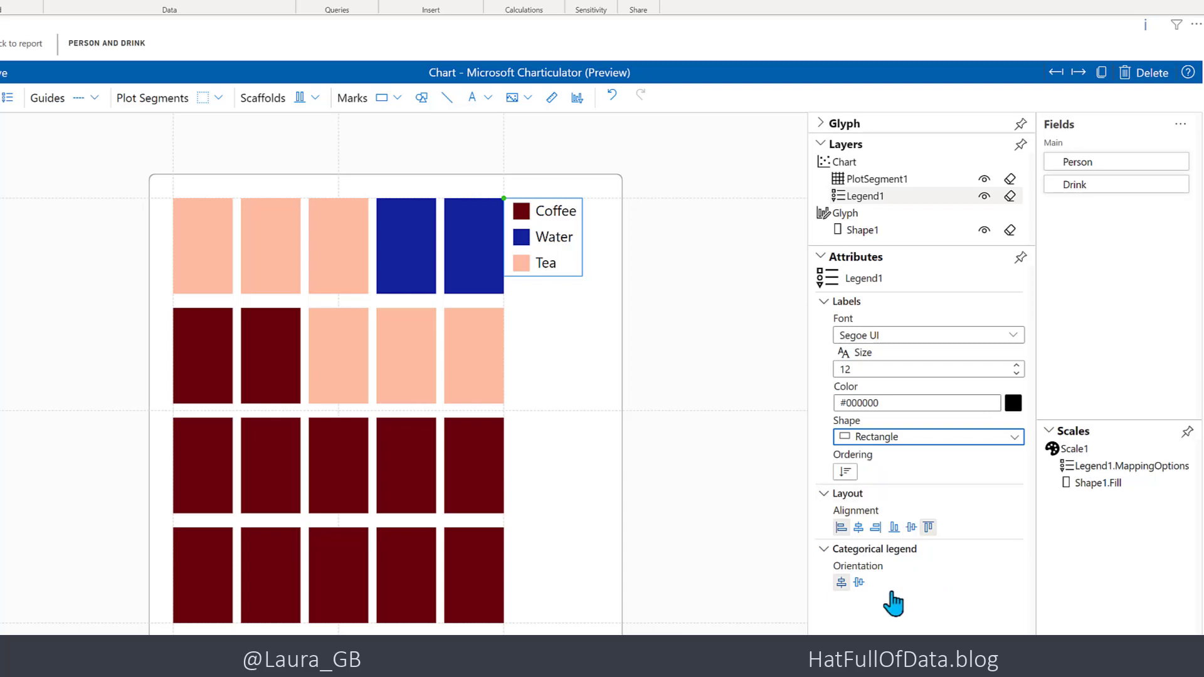
Step: Give the legend horizontal orientation with Bottom and Right alignment above the grid
{"action": "left_click", "coordinate": [859, 581]}
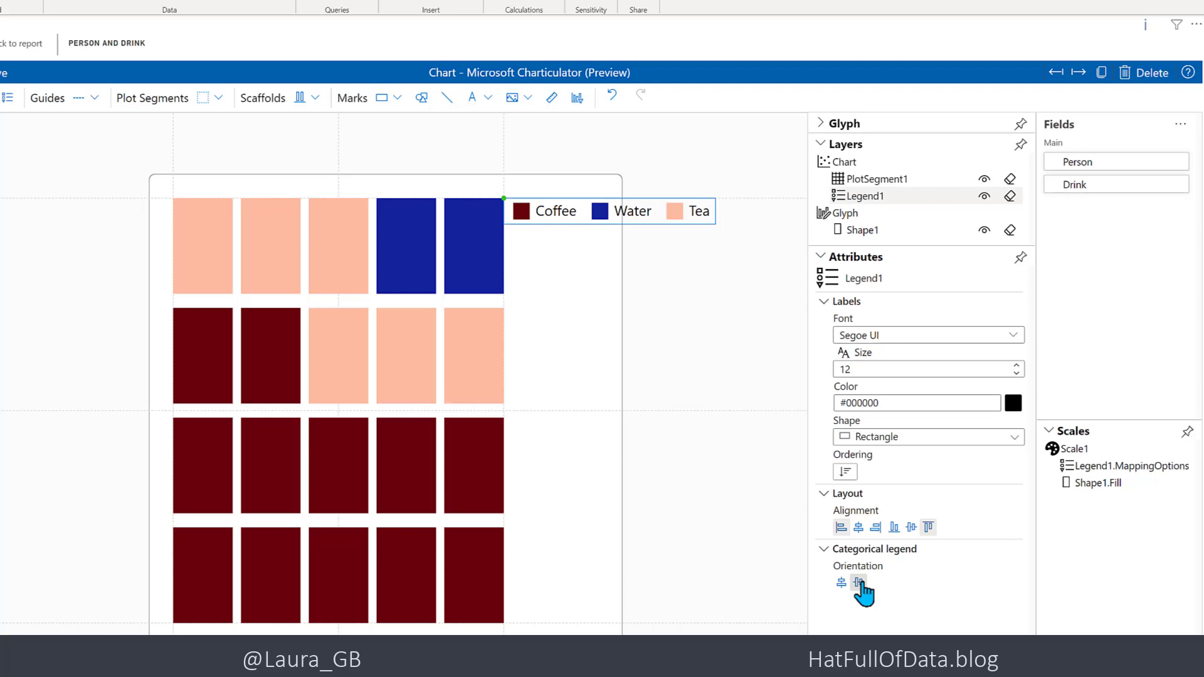
{"action": "left_click", "coordinate": [894, 541]}
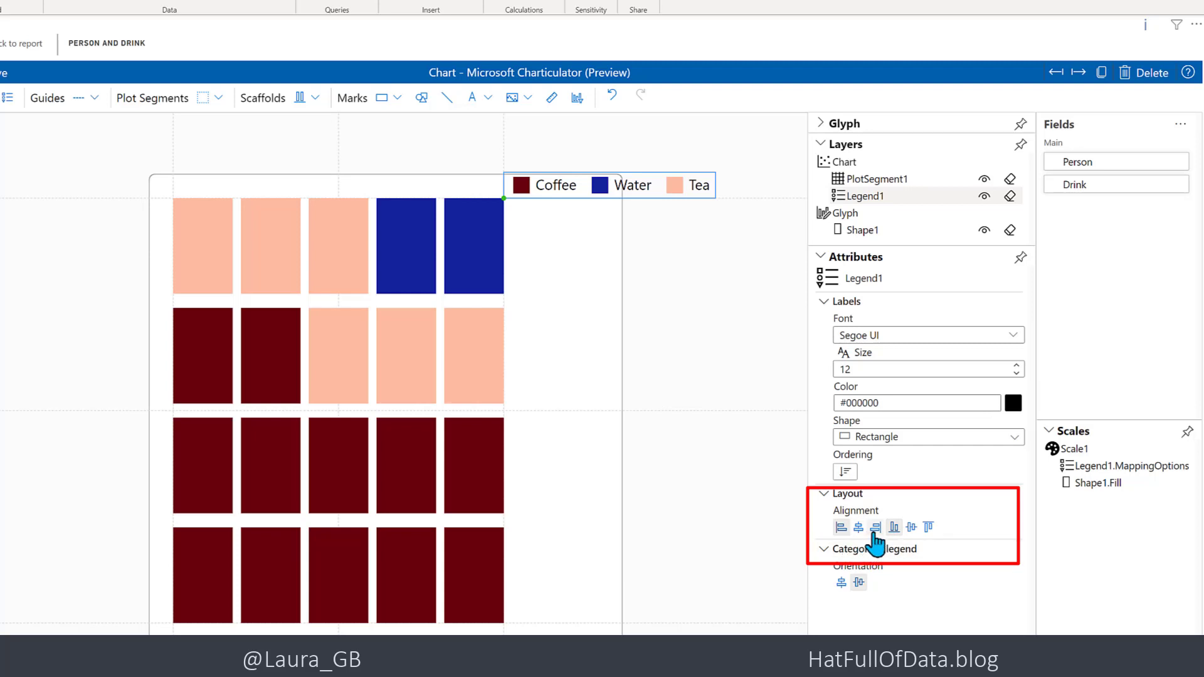
{"action": "left_click", "coordinate": [874, 528]}
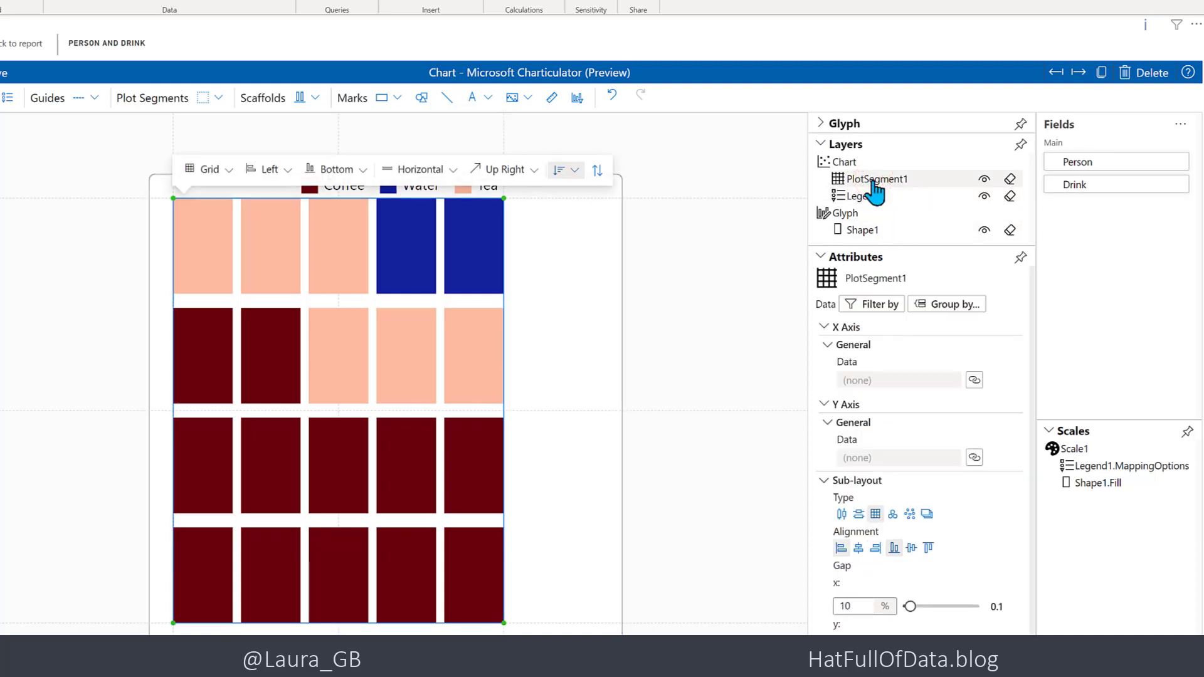
Step: Set the chart's right margin to 20 and top margin to 30
{"action": "left_click", "coordinate": [833, 164]}
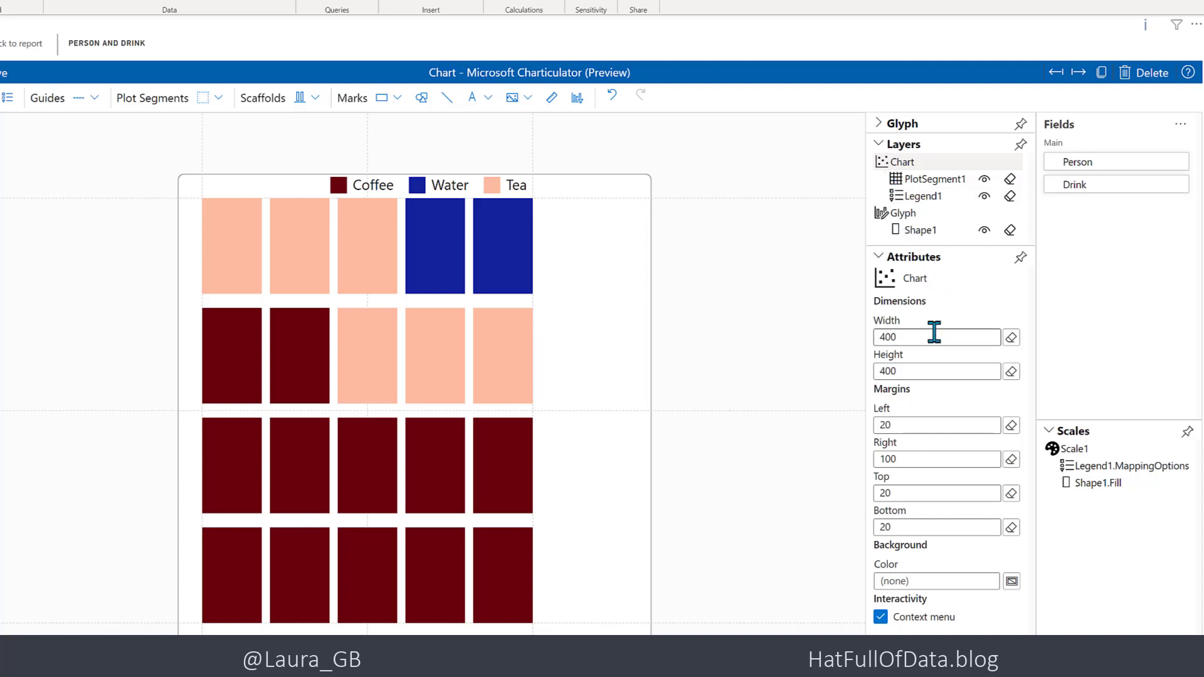
{"action": "double_click", "coordinate": [908, 460]}
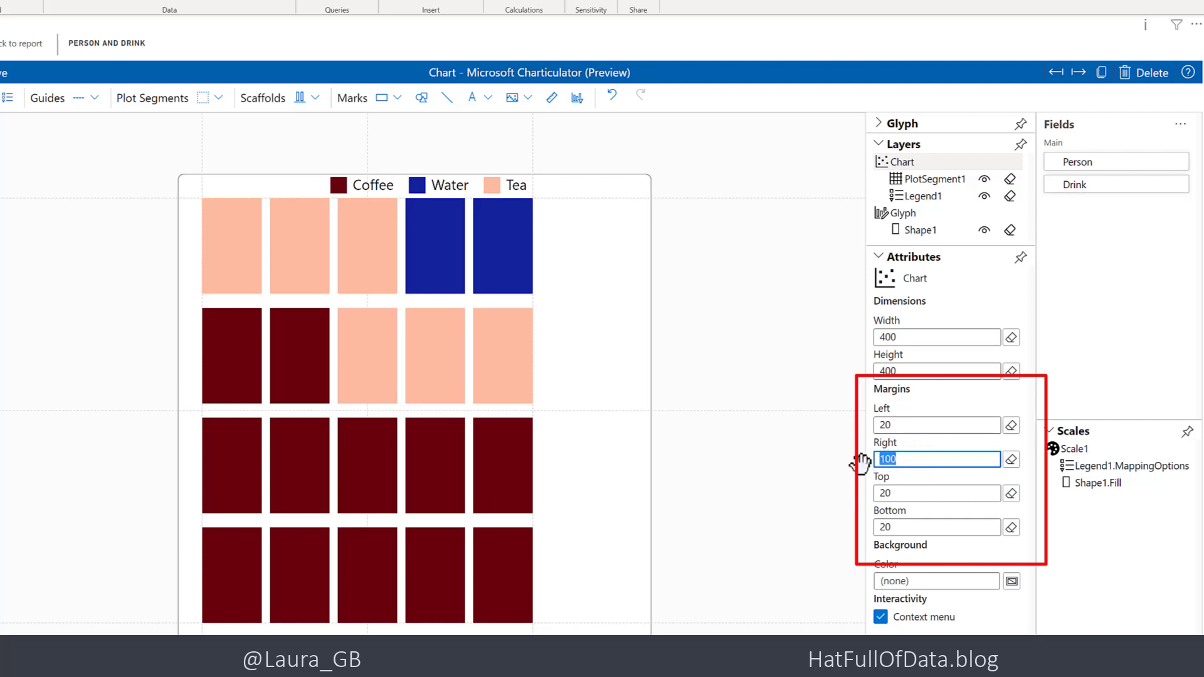
{"action": "type", "text": "20"}
{"action": "key", "text": "Return"}
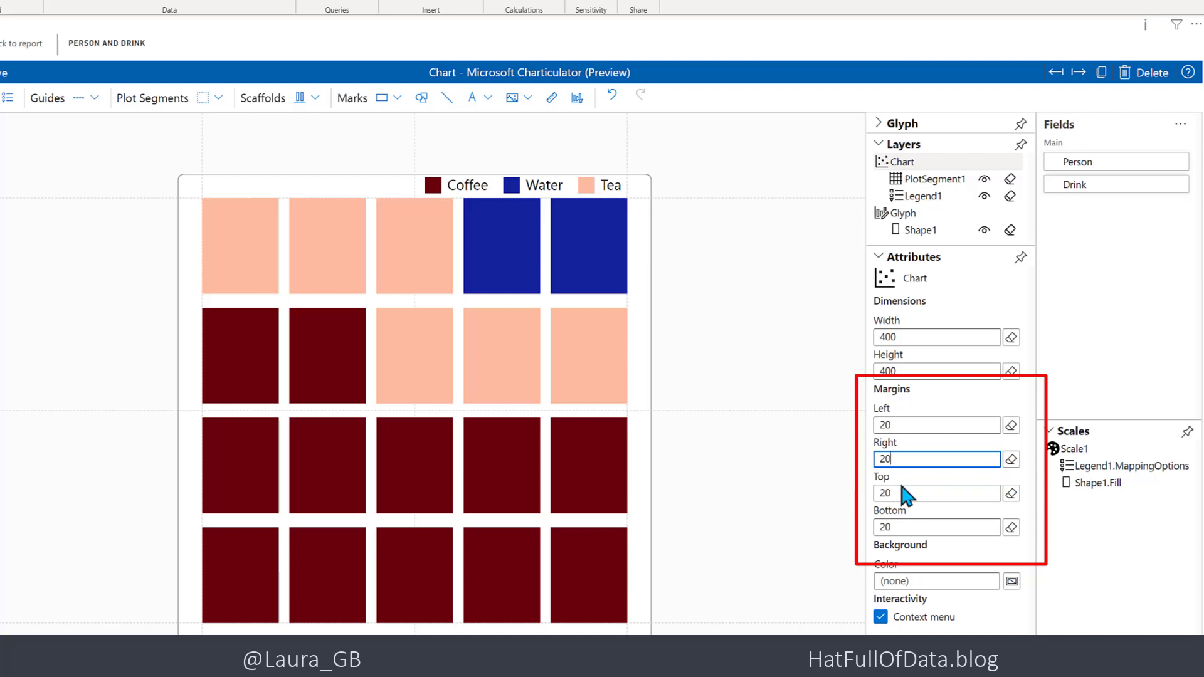
{"action": "left_click_drag", "start_coordinate": [903, 492], "coordinate": [881, 493]}
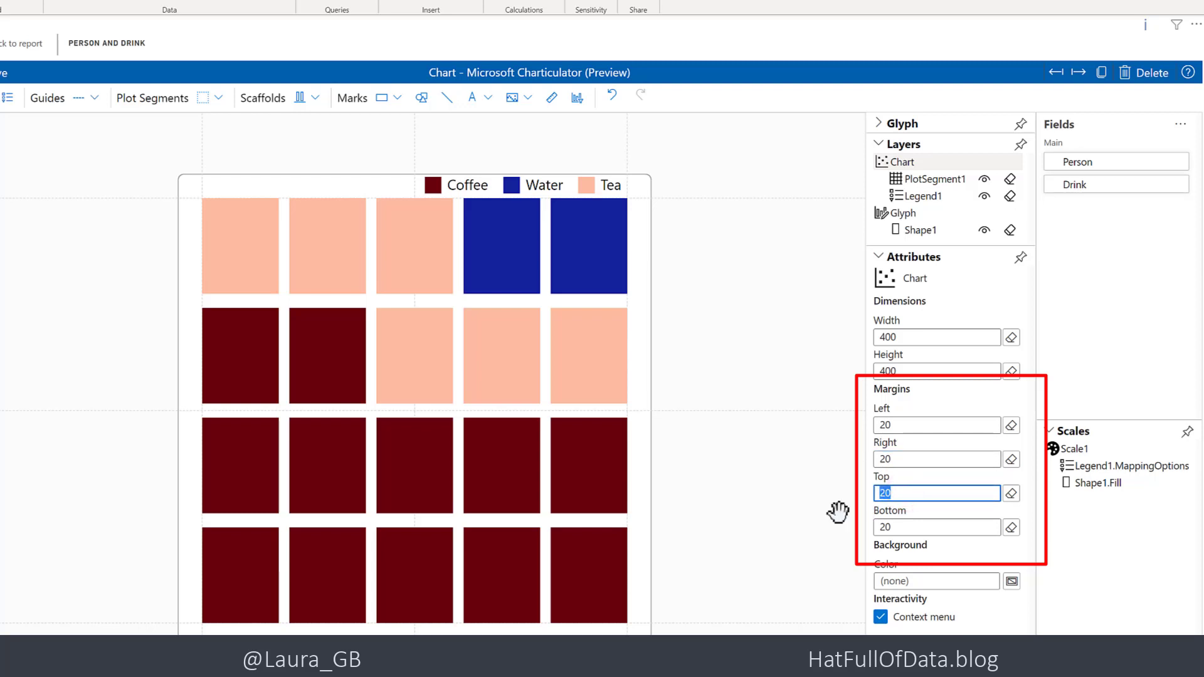
{"action": "type", "text": "30"}
{"action": "key", "text": "Return"}
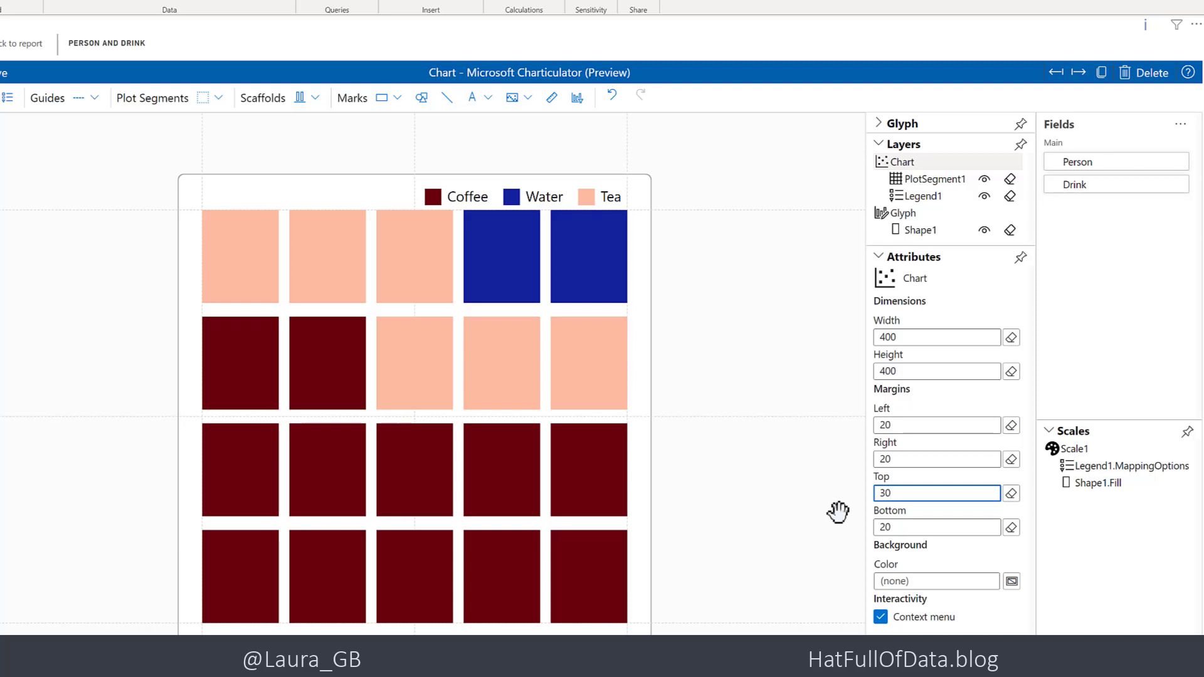
Step: Sort Legend1's items and apply the Coffee, Tea, Water order
{"action": "left_click", "coordinate": [1097, 470]}
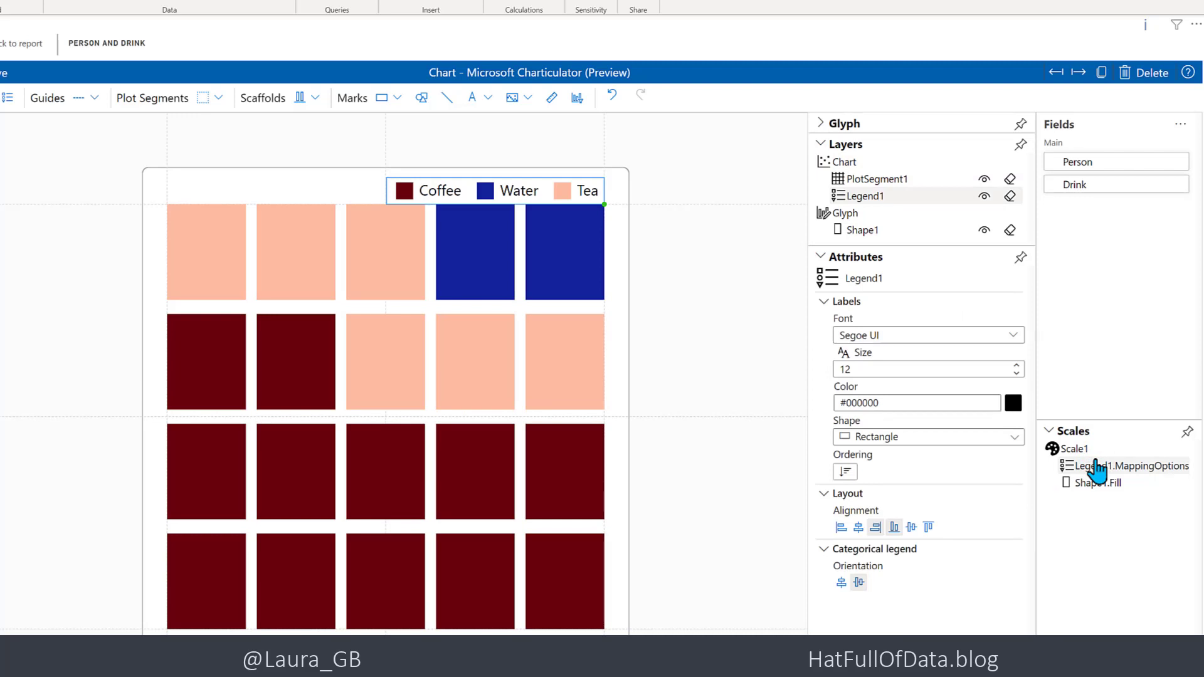
{"action": "left_click", "coordinate": [843, 475]}
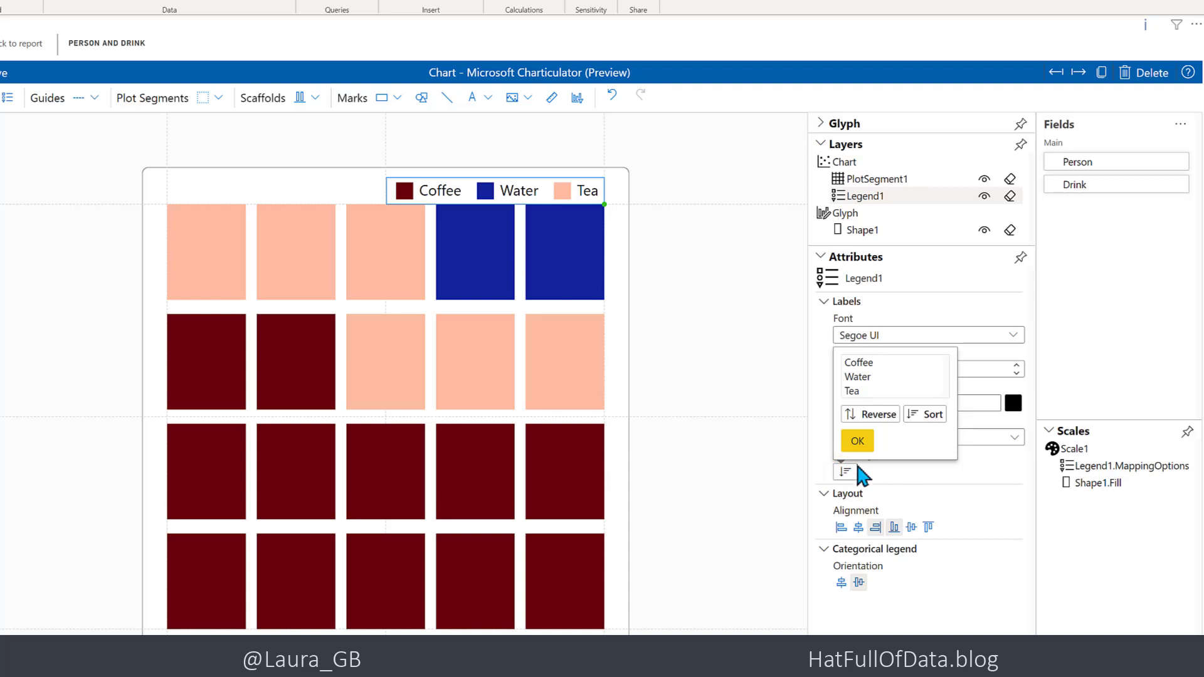
{"action": "left_click", "coordinate": [919, 416]}
{"action": "left_click_drag", "start_coordinate": [884, 378], "coordinate": [875, 393]}
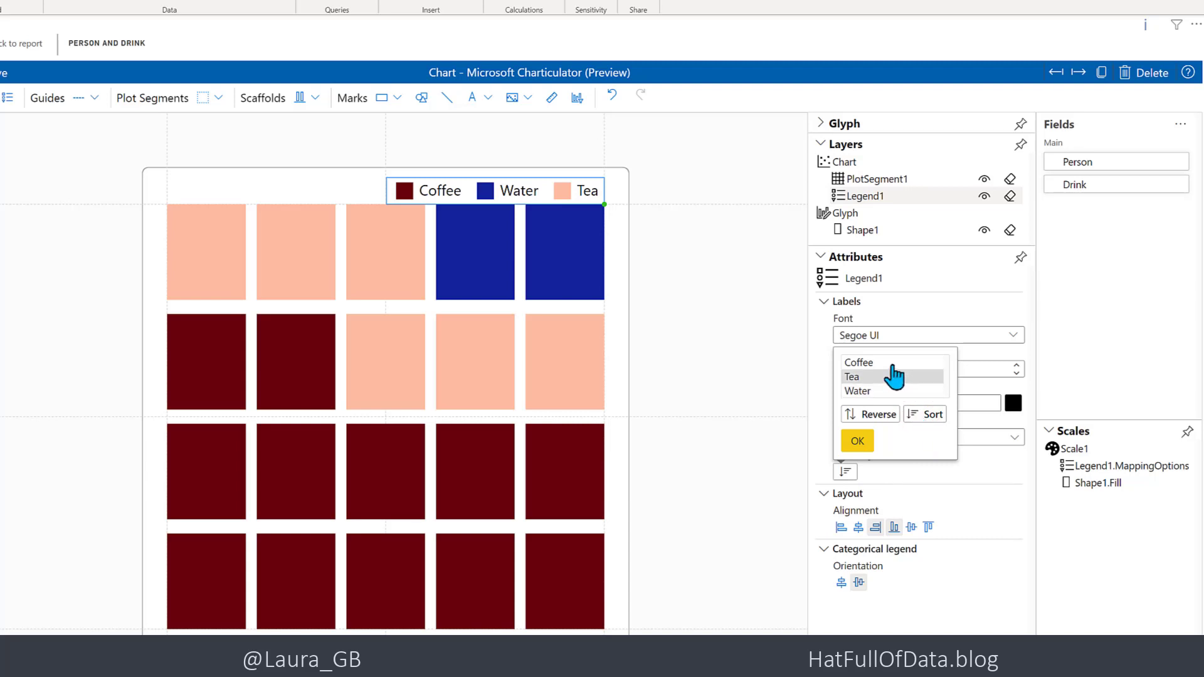
{"action": "left_click", "coordinate": [882, 414]}
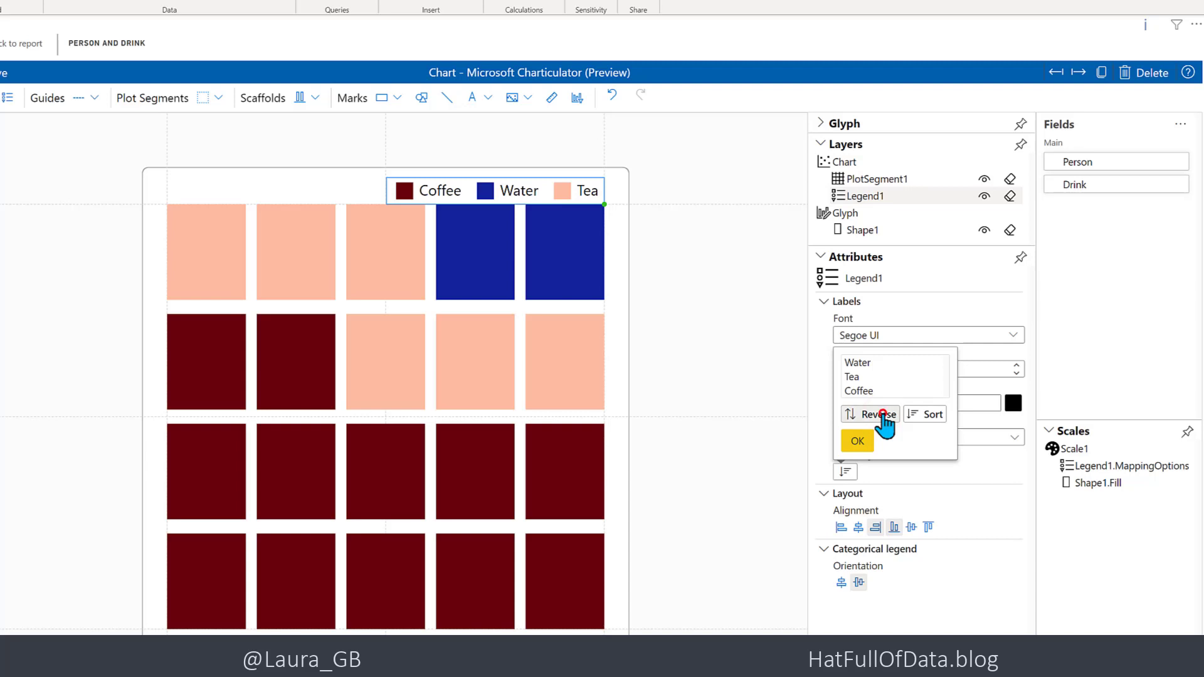
{"action": "left_click", "coordinate": [882, 415]}
{"action": "left_click", "coordinate": [857, 443]}
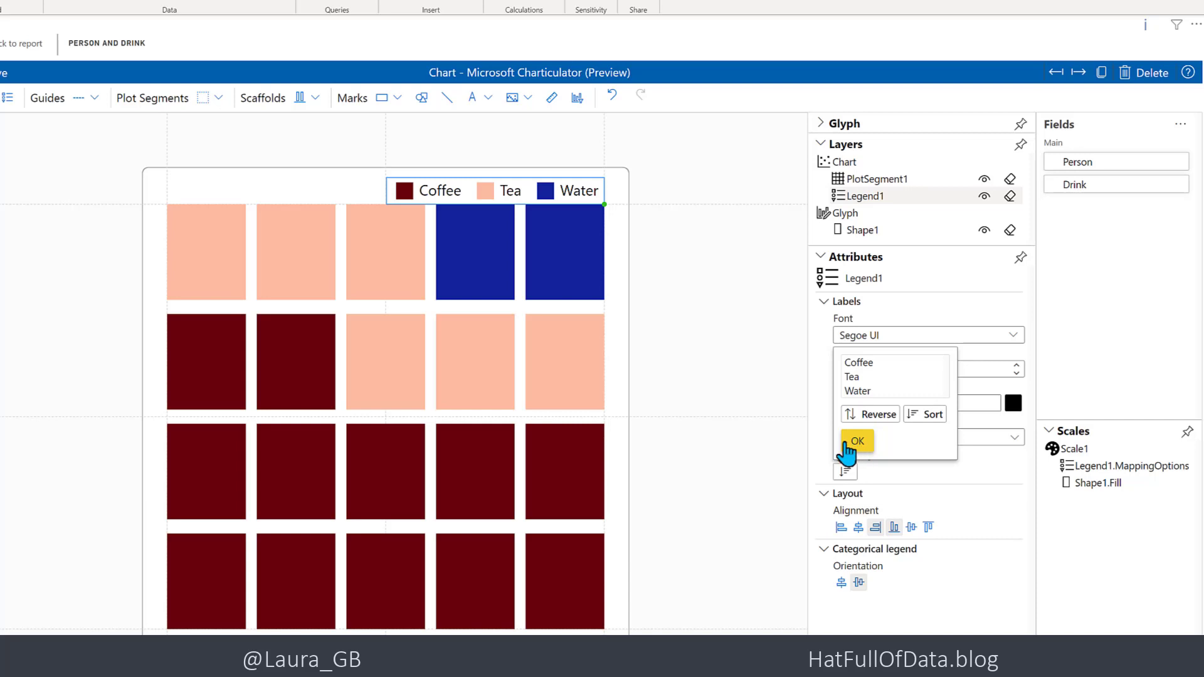
{"action": "left_click", "coordinate": [773, 464]}
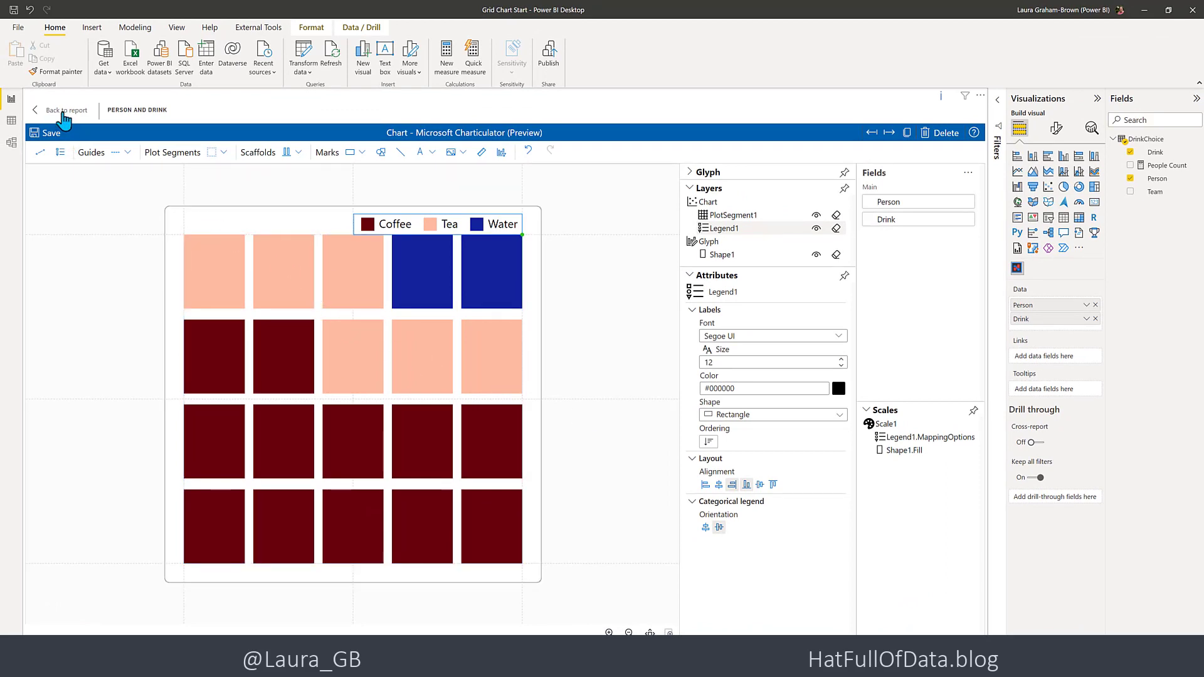
Step: Return to the report, save the chart changes, and drag the Person and Drink visual larger
{"action": "left_click", "coordinate": [63, 111]}
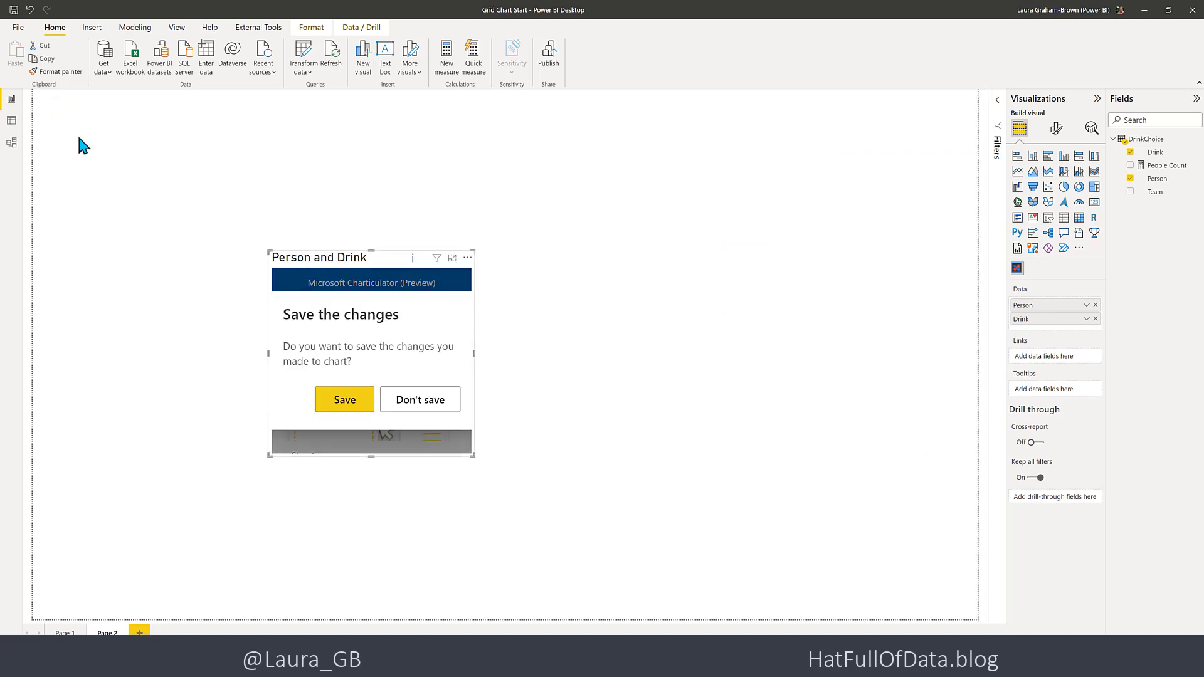
{"action": "left_click", "coordinate": [345, 402]}
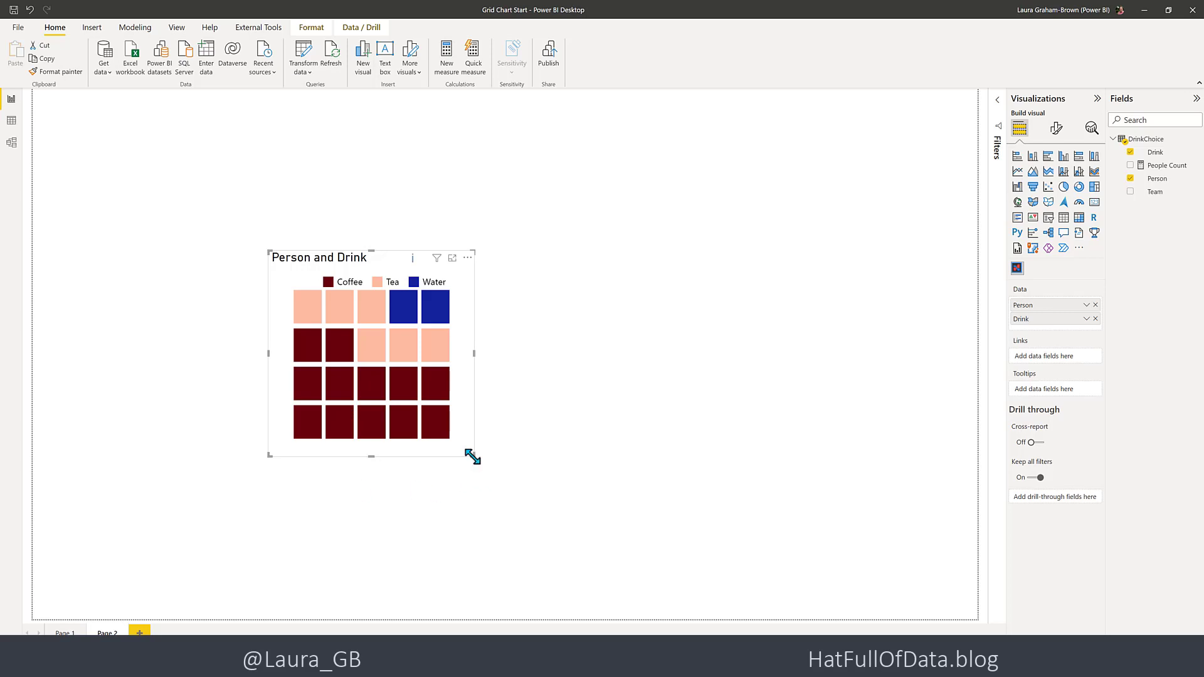
{"action": "left_click_drag", "start_coordinate": [473, 456], "coordinate": [539, 606]}
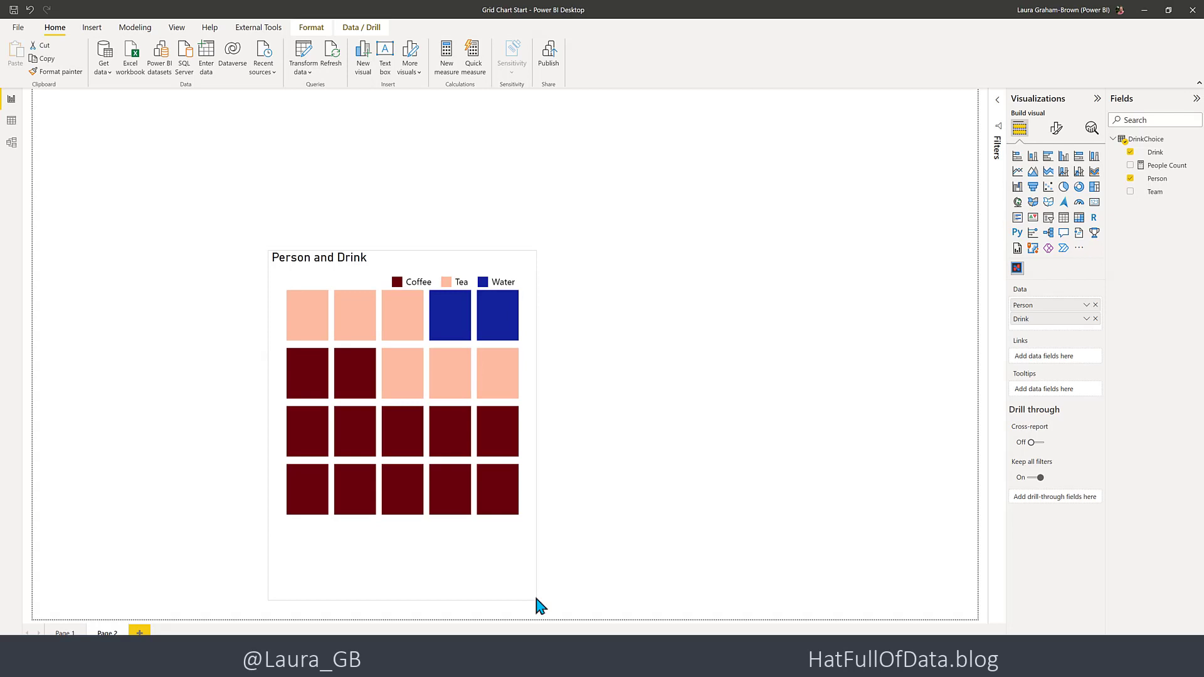
{"action": "left_click", "coordinate": [608, 511]}
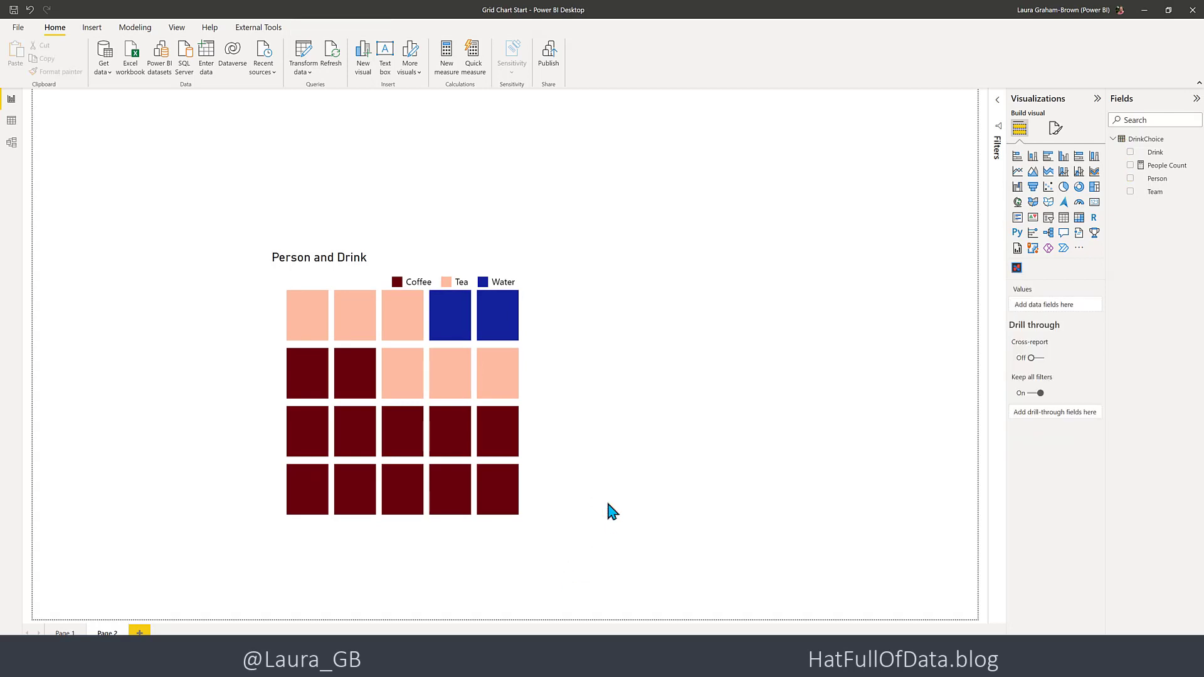